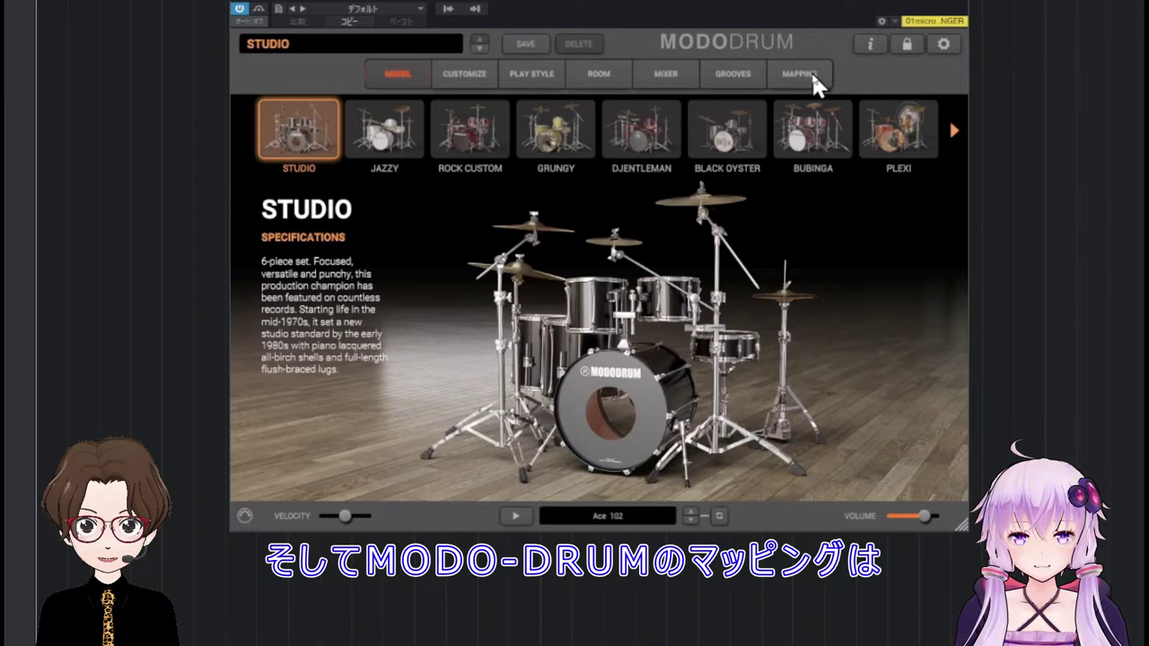
Examine the MIDI note mapping of the STUDIO kit for the Kick 2 and Snare elements.
{"action": "left_click", "coordinate": [812, 76]}
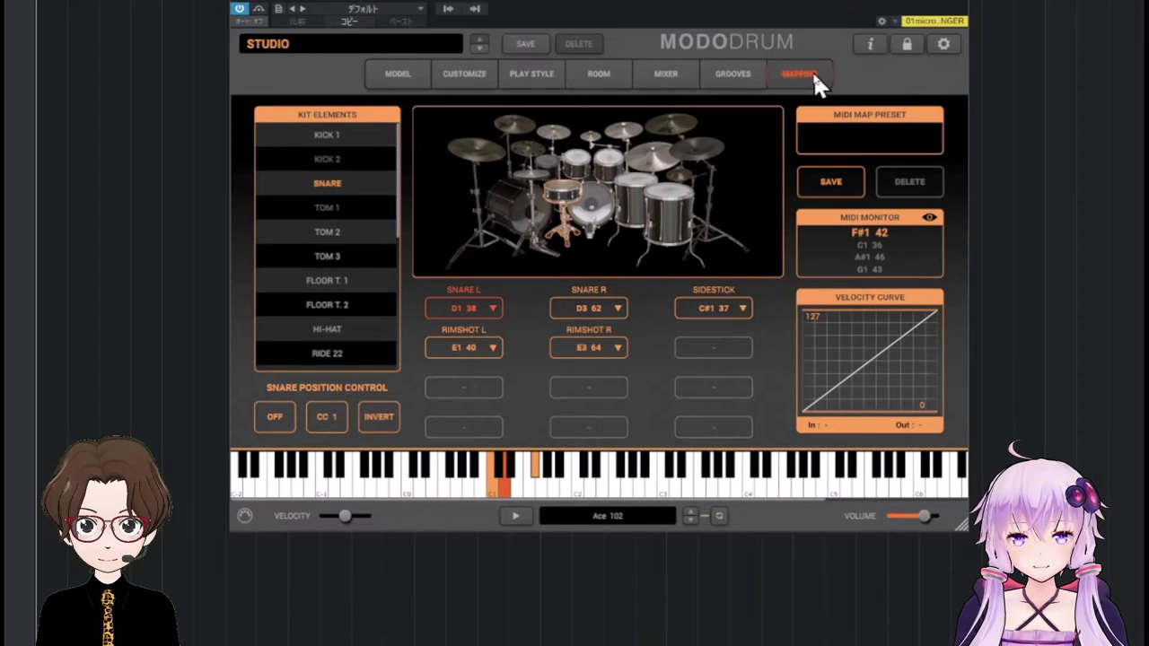
{"action": "left_click", "coordinate": [349, 157]}
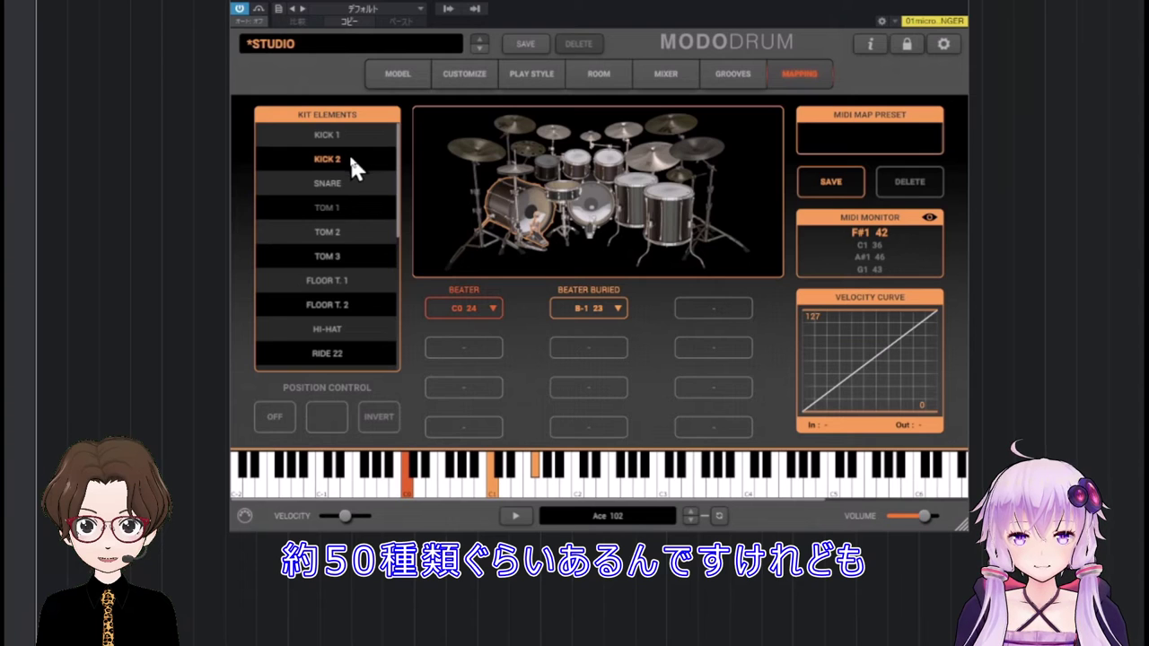
{"action": "left_click", "coordinate": [338, 186]}
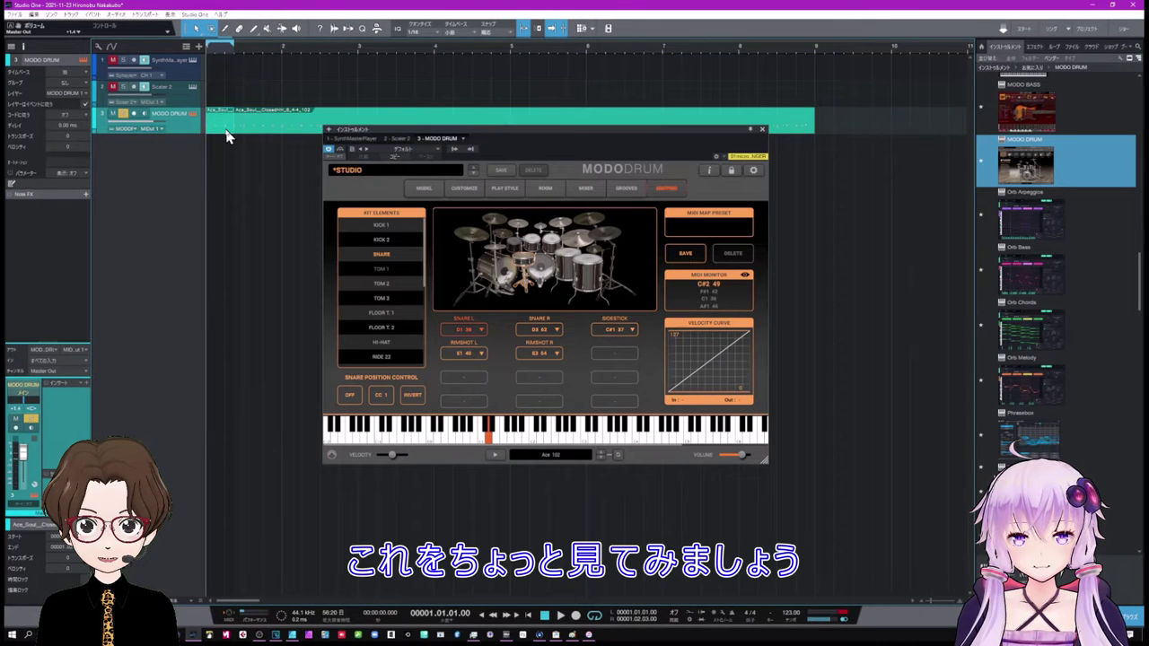
Open the MODO DRUM track's clip for note editing and switch the editor from the piano keyboard to the drum view.
{"action": "double_click", "coordinate": [226, 131]}
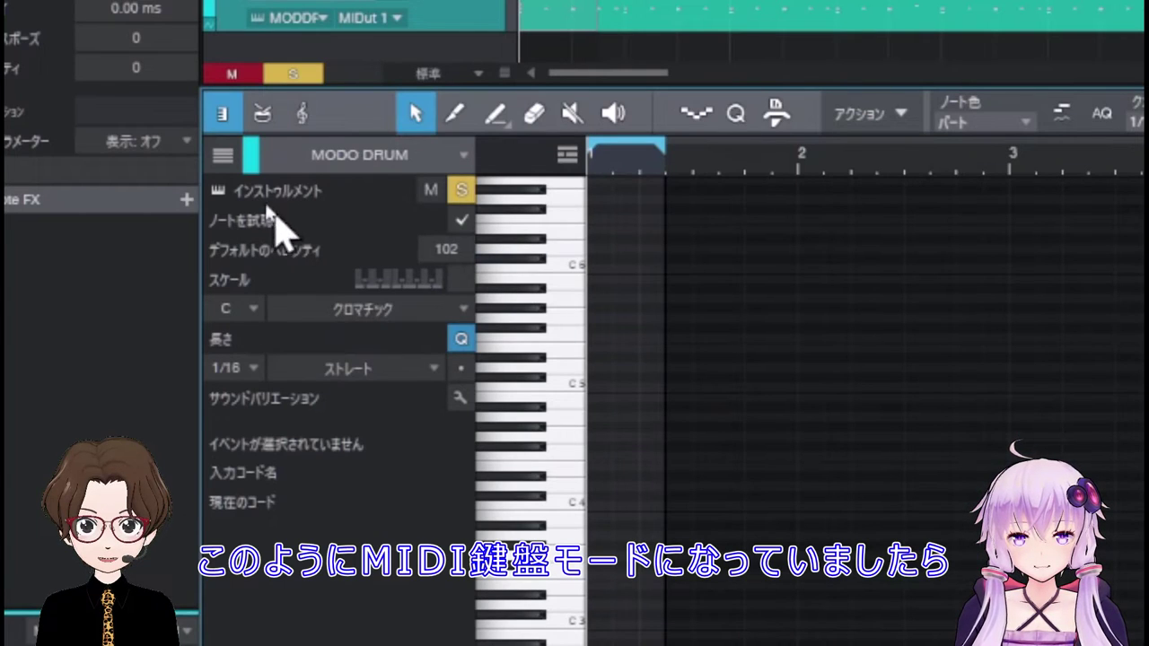
{"action": "left_click", "coordinate": [262, 115]}
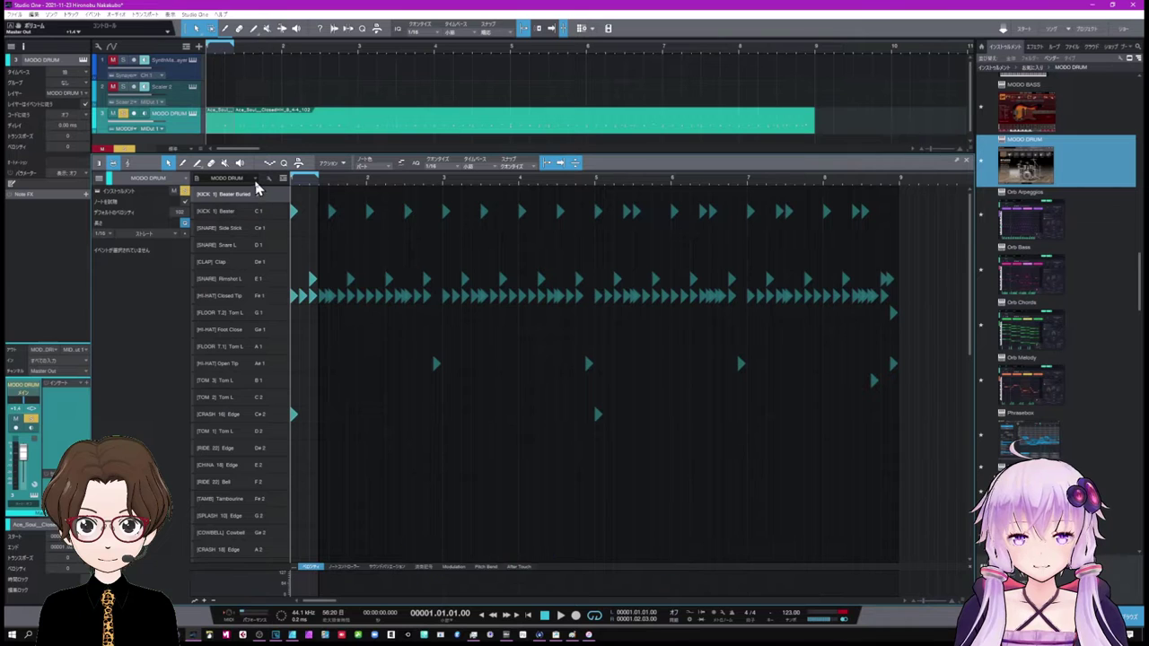
Apply the GM Drums map to the MODO DRUM part and look through its list of note names.
{"action": "left_click", "coordinate": [256, 183]}
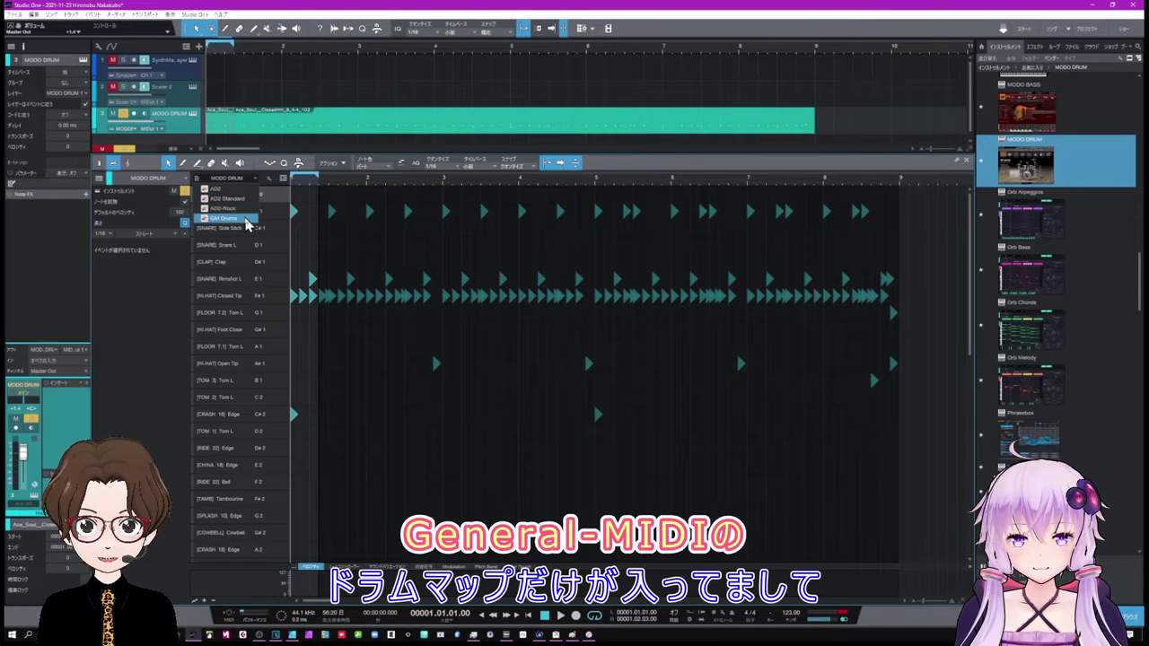
{"action": "left_click", "coordinate": [246, 219]}
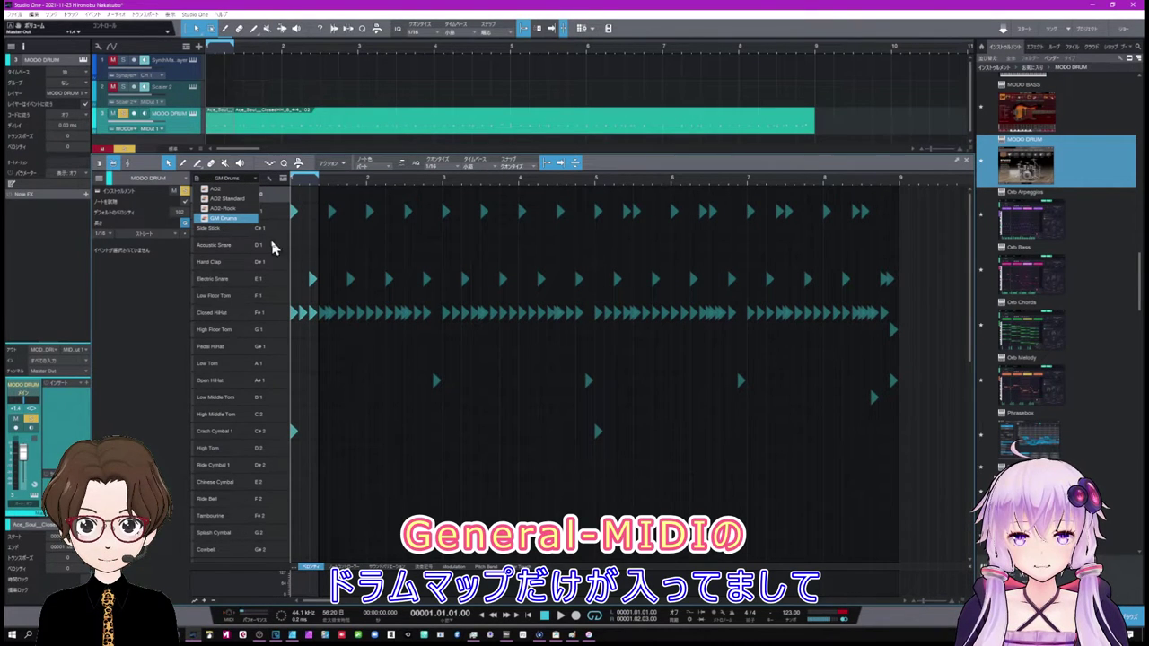
{"action": "left_click", "coordinate": [329, 250]}
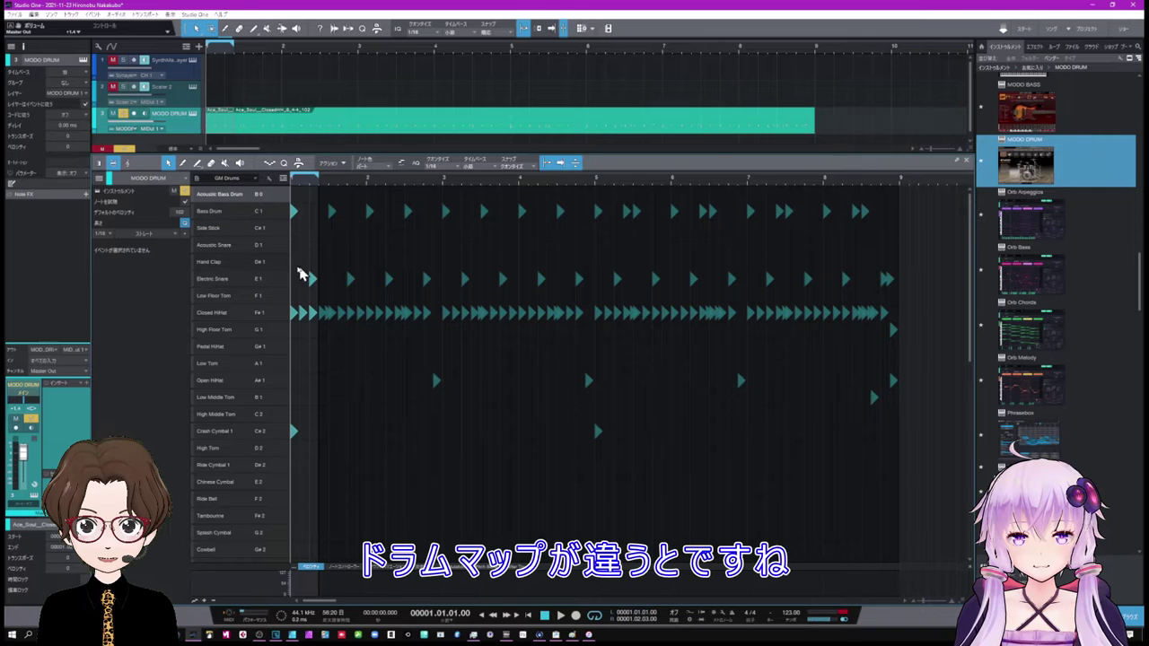
{"action": "scroll", "coordinate": [269, 305], "scroll_direction": "down", "scroll_amount": 5}
{"action": "scroll", "coordinate": [266, 305], "scroll_direction": "up", "scroll_amount": 2}
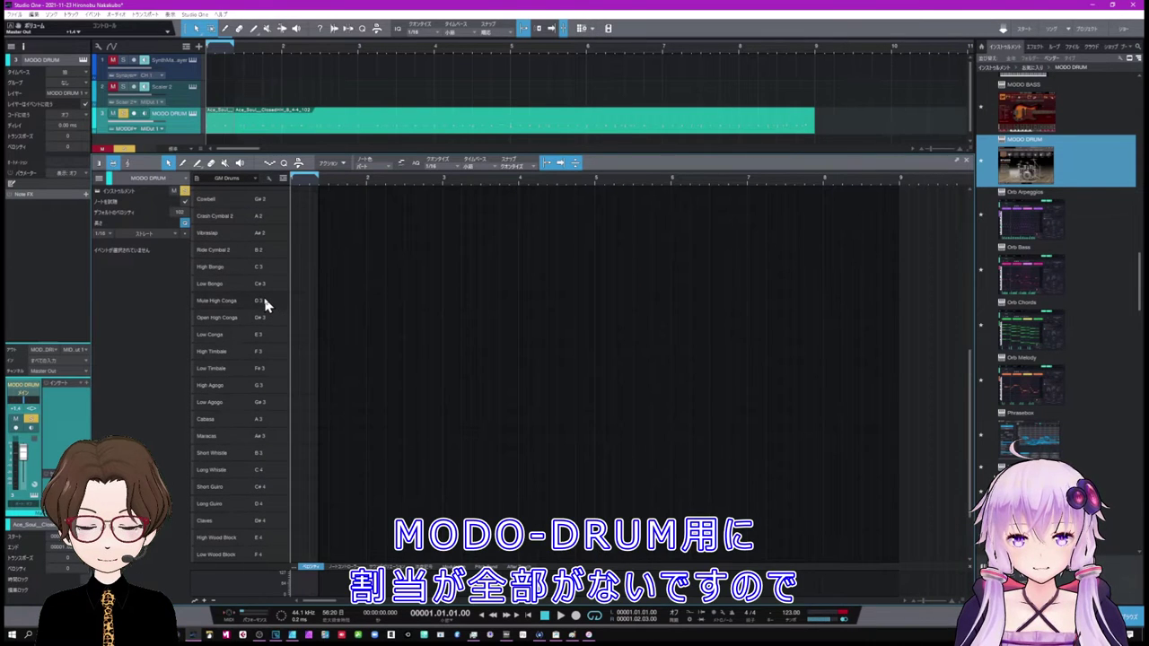
{"action": "scroll", "coordinate": [260, 291], "scroll_direction": "up", "scroll_amount": 5}
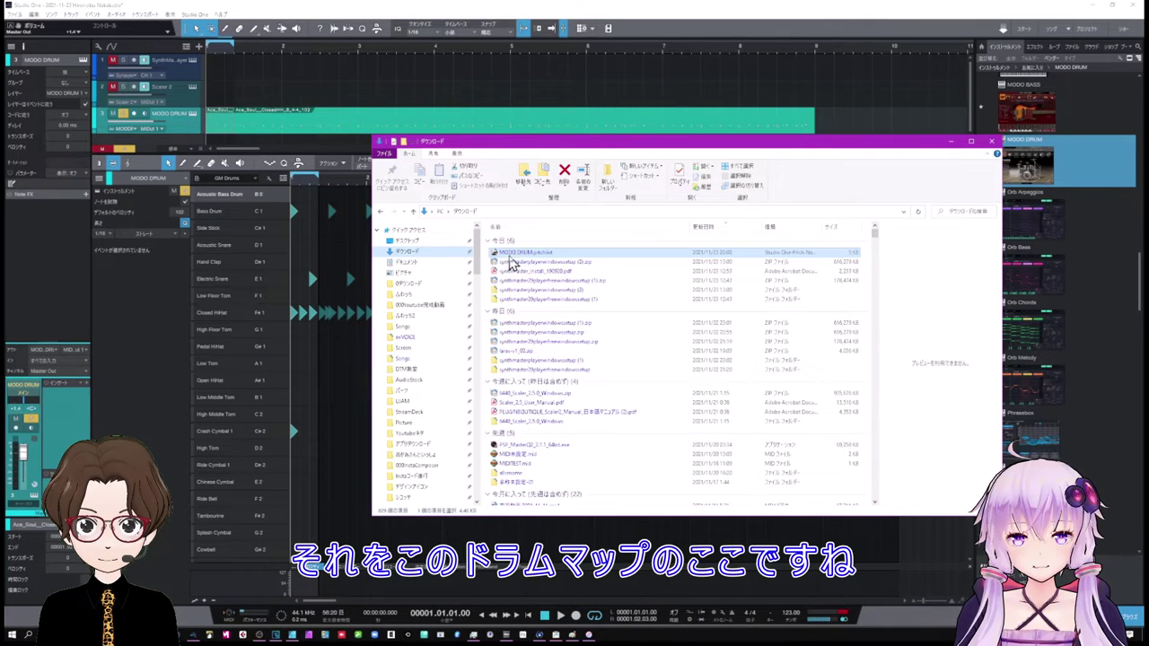
Load MODO DRUM.pitchlist from the Downloads folder into the drum editor's note list and save it as the preset MODO DRUM.
{"action": "left_click_drag", "start_coordinate": [516, 259], "coordinate": [251, 304]}
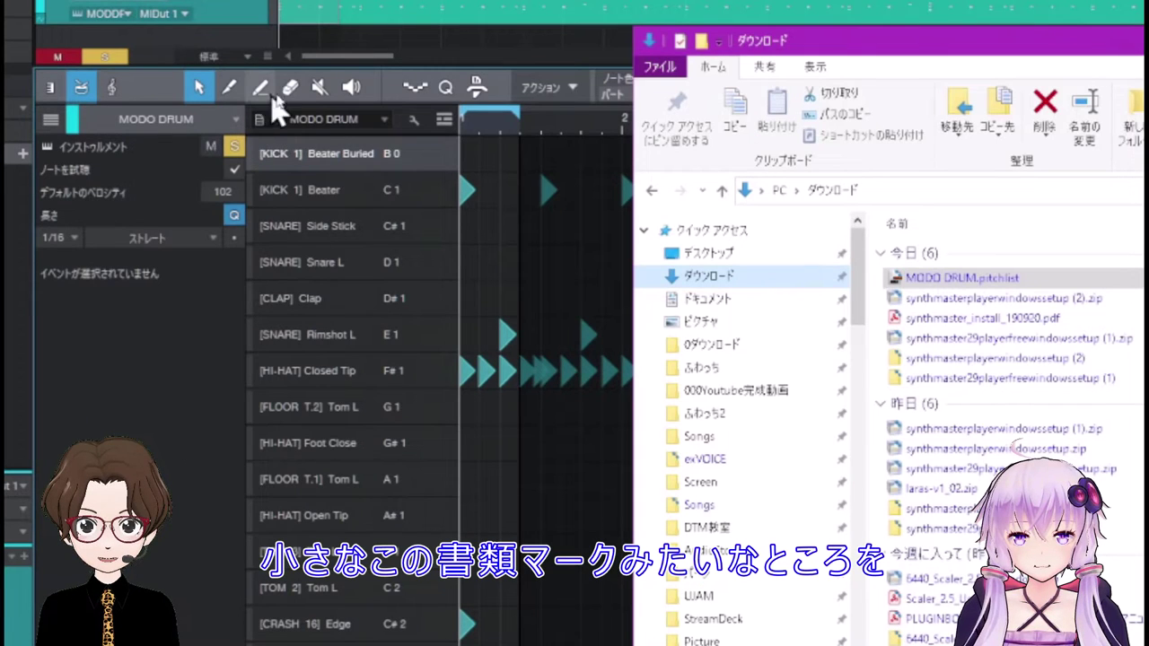
{"action": "left_click", "coordinate": [260, 120]}
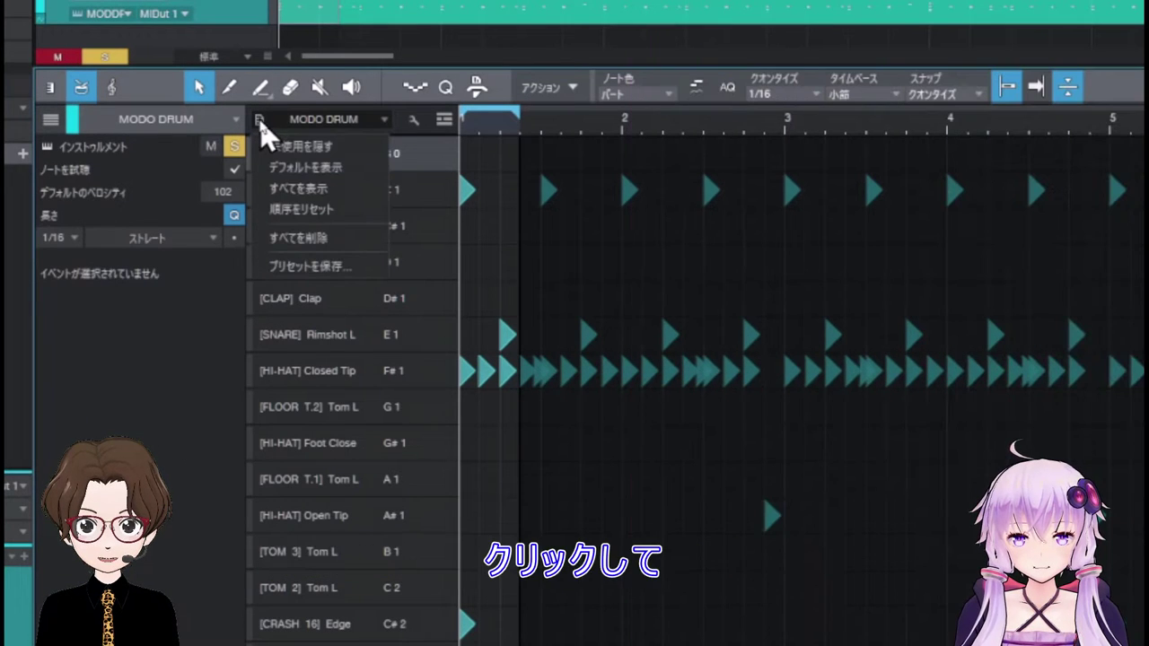
{"action": "left_click", "coordinate": [293, 268]}
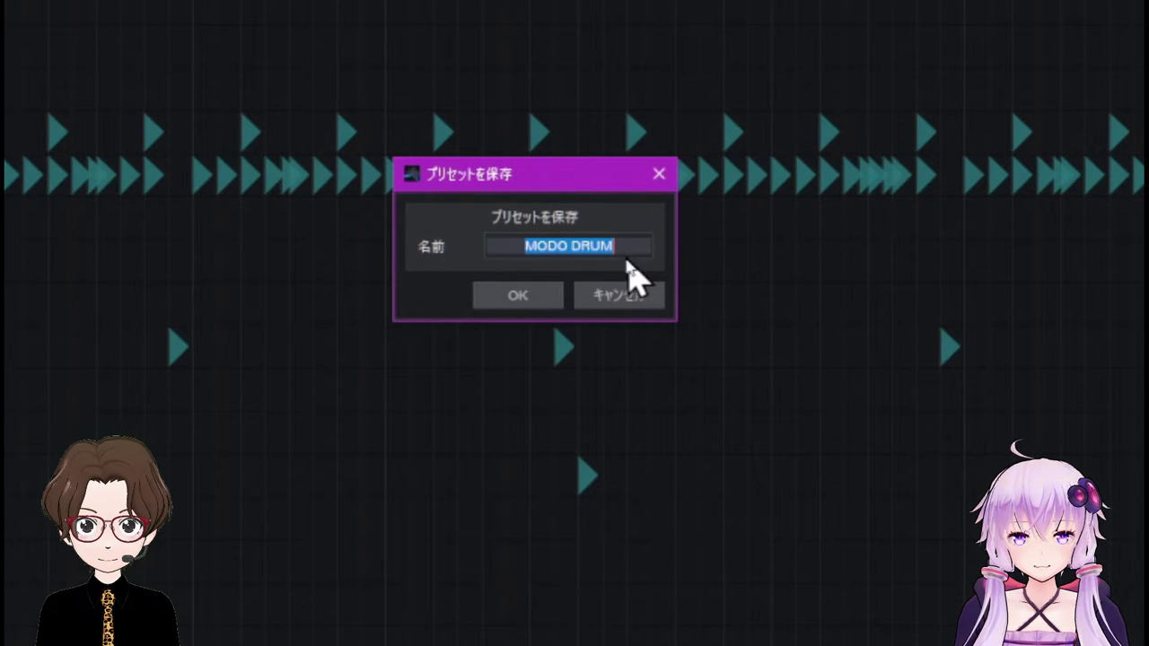
{"action": "left_click", "coordinate": [524, 296]}
Switch the drum map to GM Drums and back to the saved MODO DRUM preset.
{"action": "left_click", "coordinate": [464, 129]}
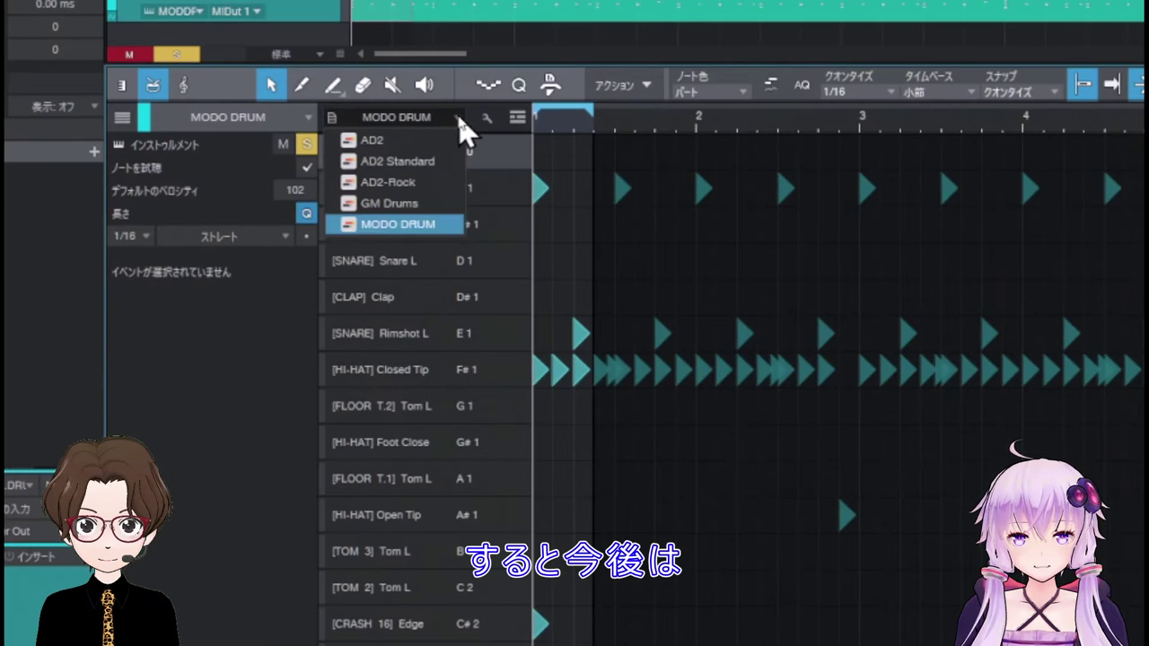
{"action": "left_click", "coordinate": [415, 205]}
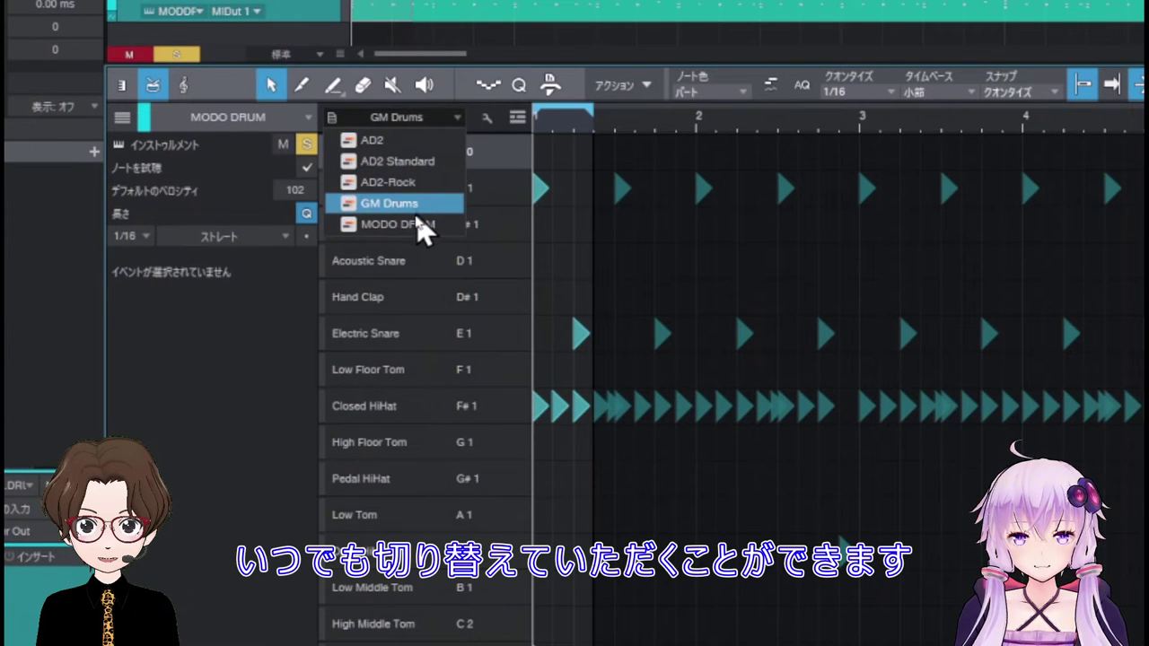
{"action": "left_click", "coordinate": [418, 226]}
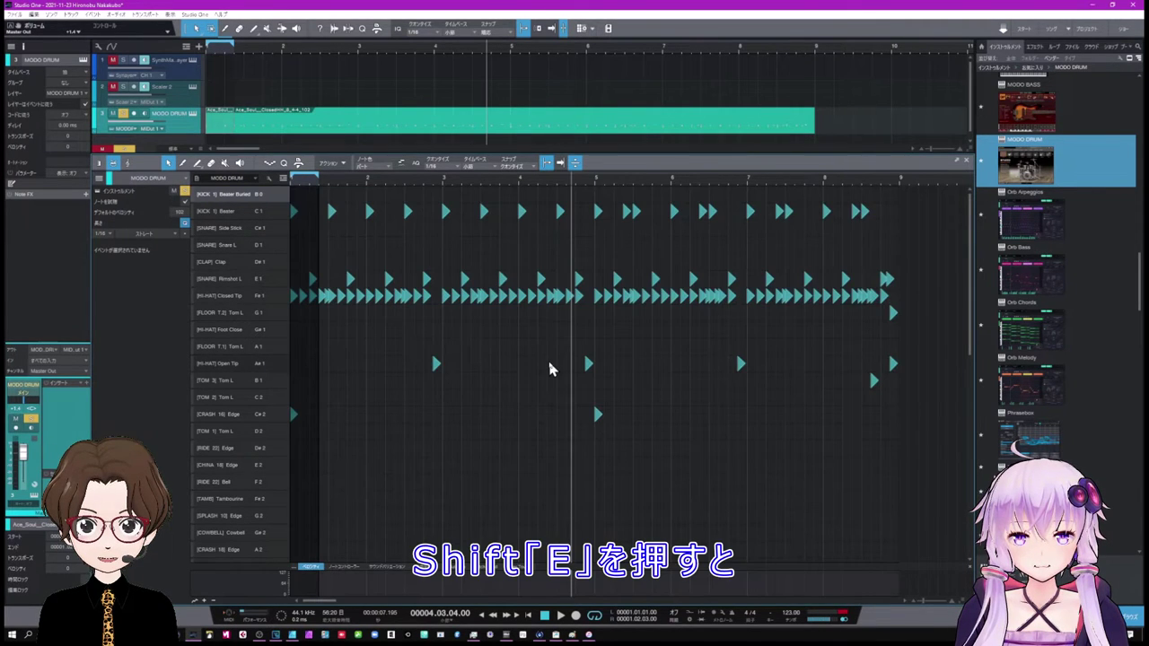
Fit more drum rows in view and audition Kick 1 Beater, Side Stick, Snare L, Clap, Rimshot L and Hi-Hat Closed Tip.
{"action": "key", "text": "shift+e"}
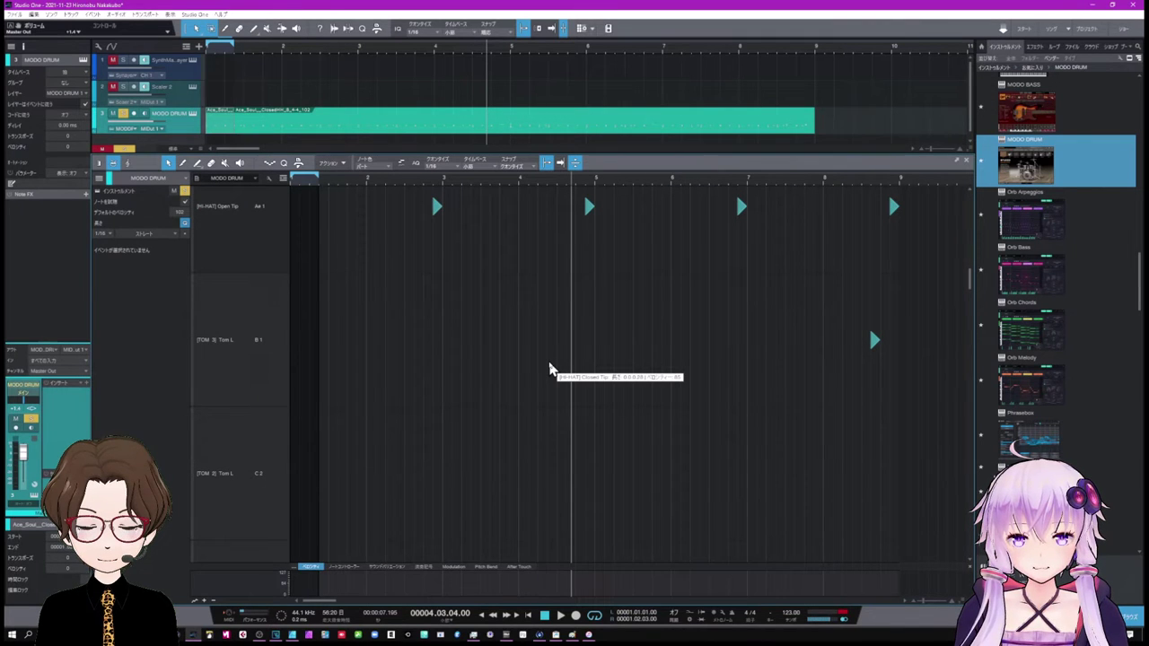
{"action": "key", "text": "shift+w"}
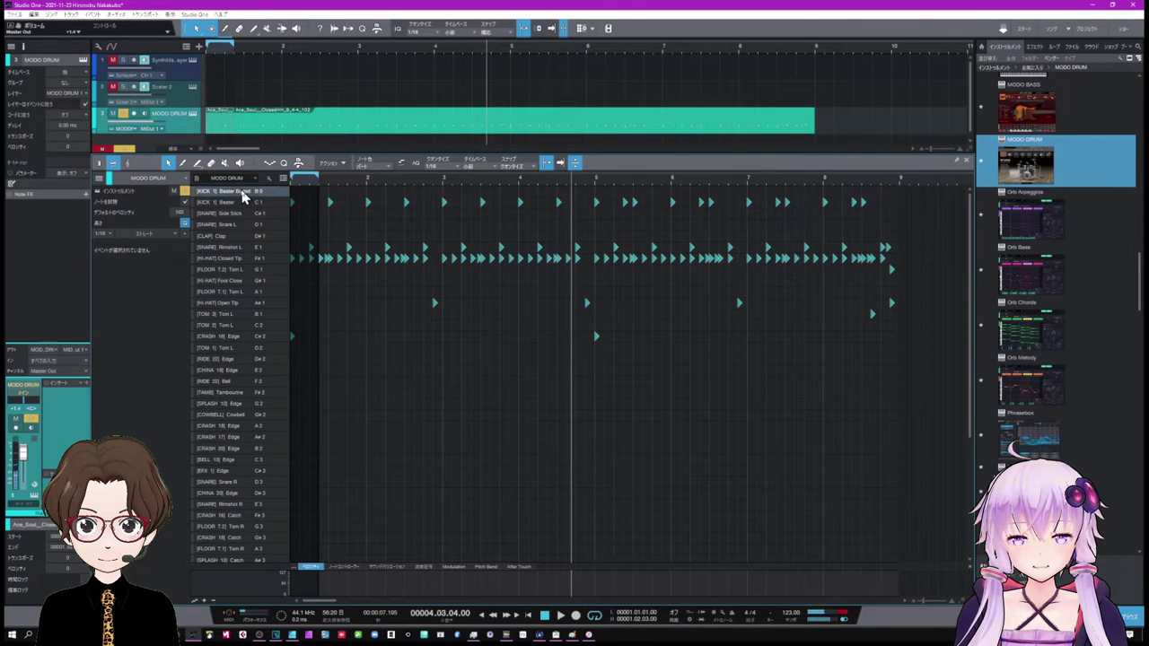
{"action": "left_click", "coordinate": [241, 202]}
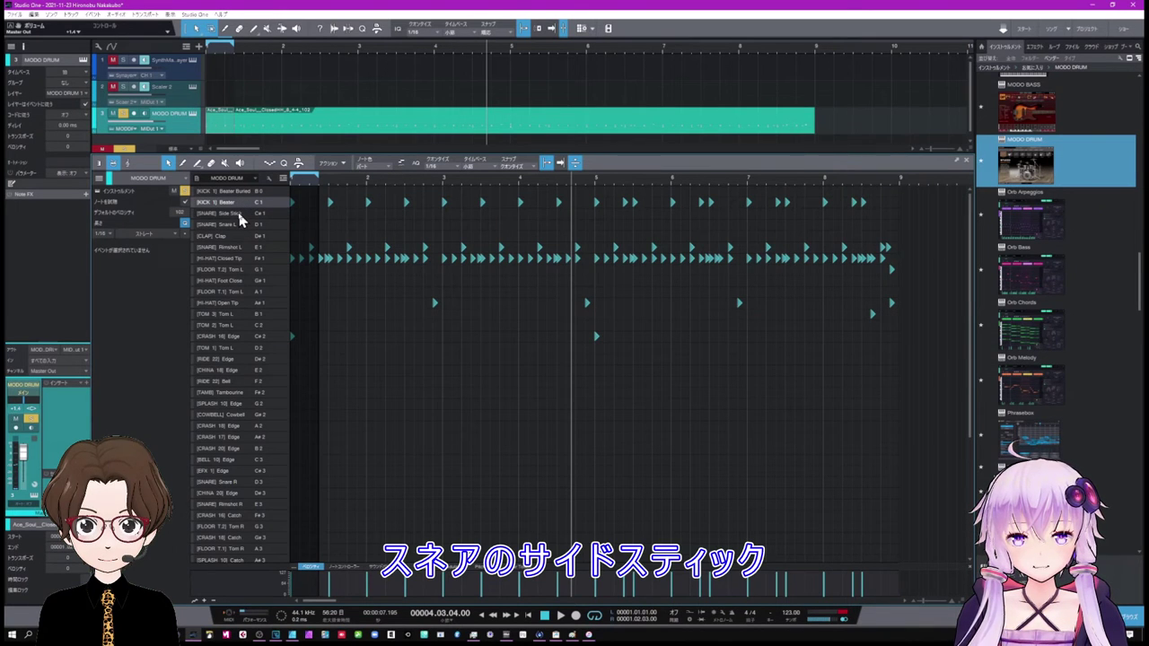
{"action": "left_click", "coordinate": [240, 215]}
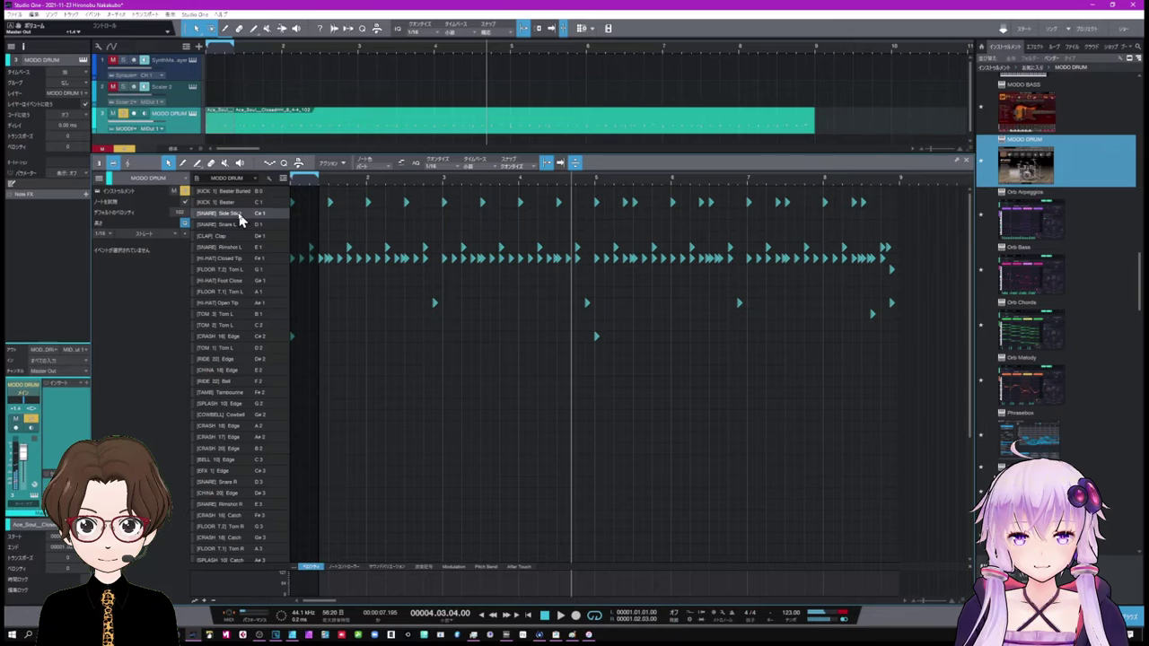
{"action": "left_click", "coordinate": [236, 226]}
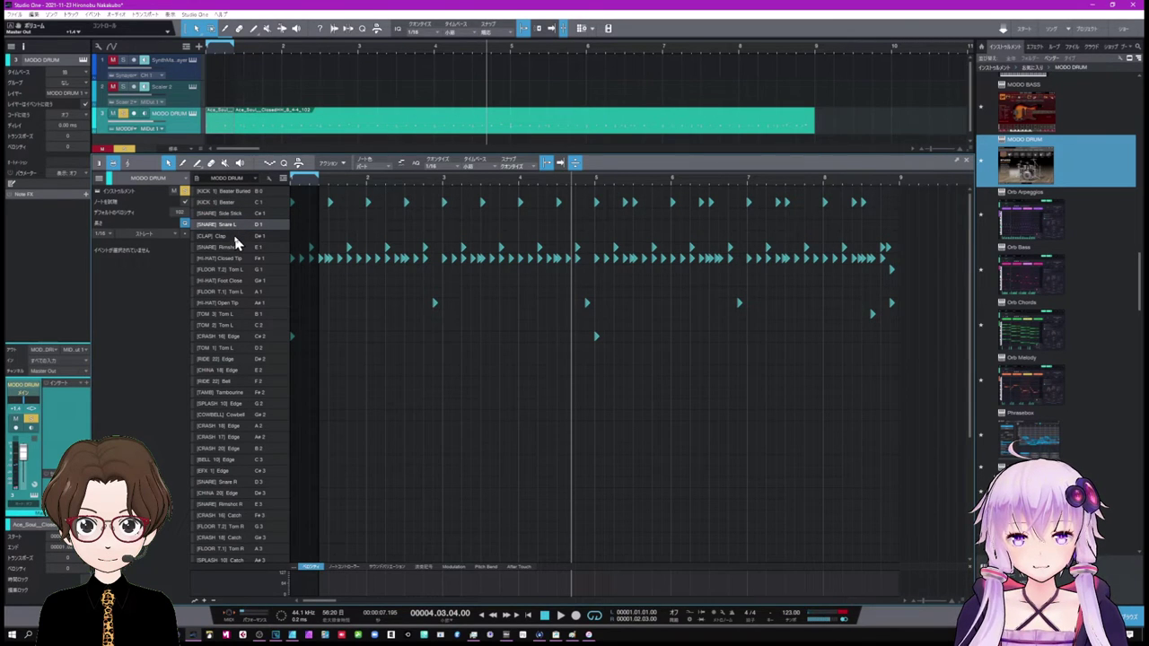
{"action": "left_click", "coordinate": [235, 236]}
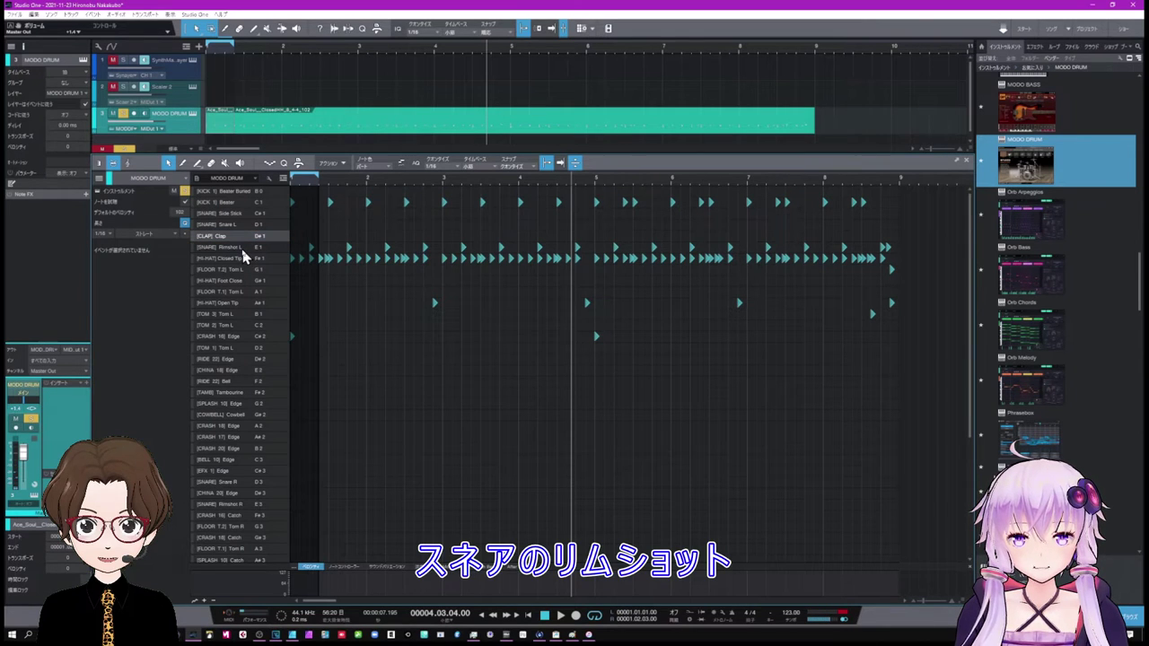
{"action": "left_click", "coordinate": [241, 248]}
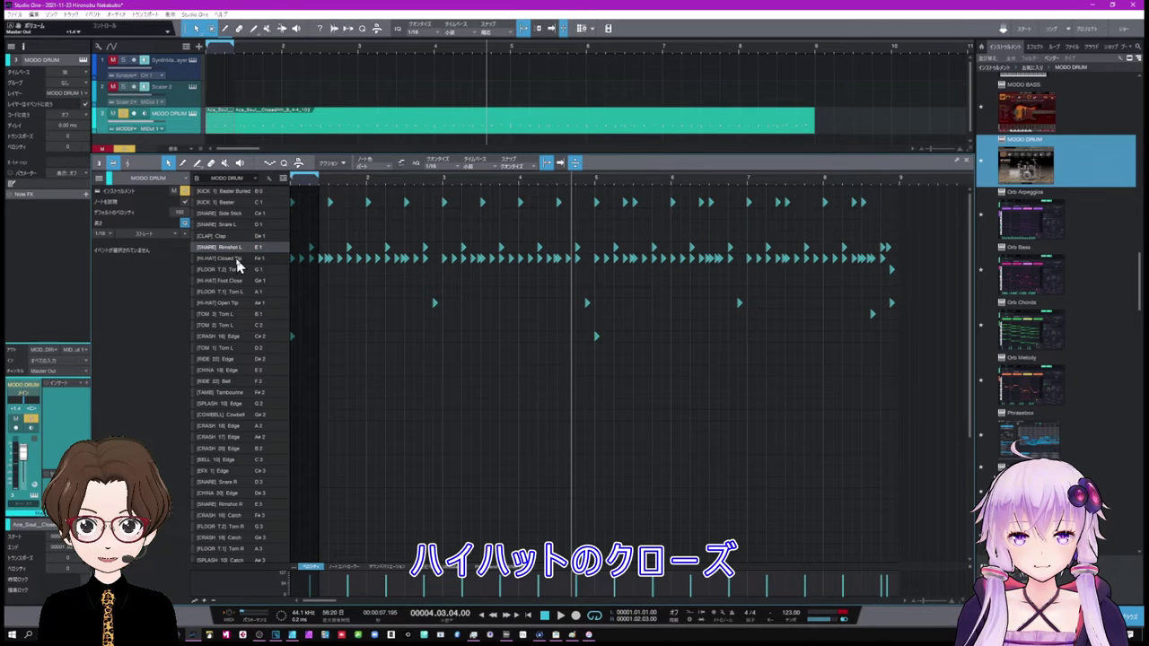
{"action": "left_click", "coordinate": [237, 259]}
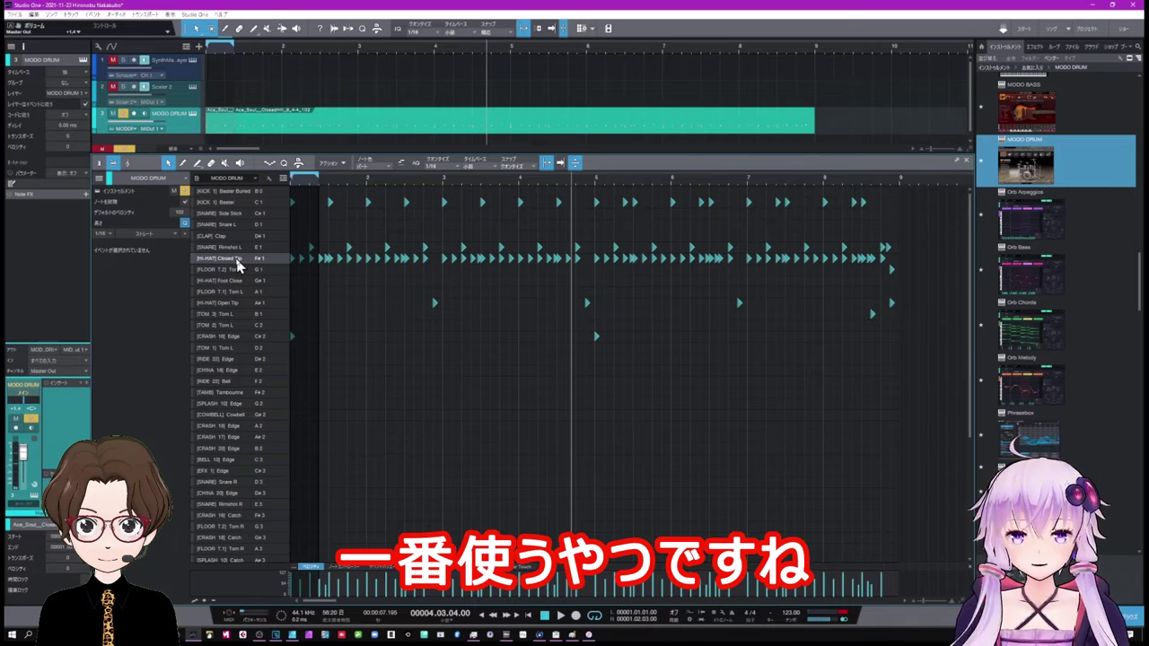
Audition the left-hand floor toms, Hi-Hat Open Tip, Tom 2, Crash 16 Edge and Tom 1 in the drum map.
{"action": "left_click", "coordinate": [243, 270]}
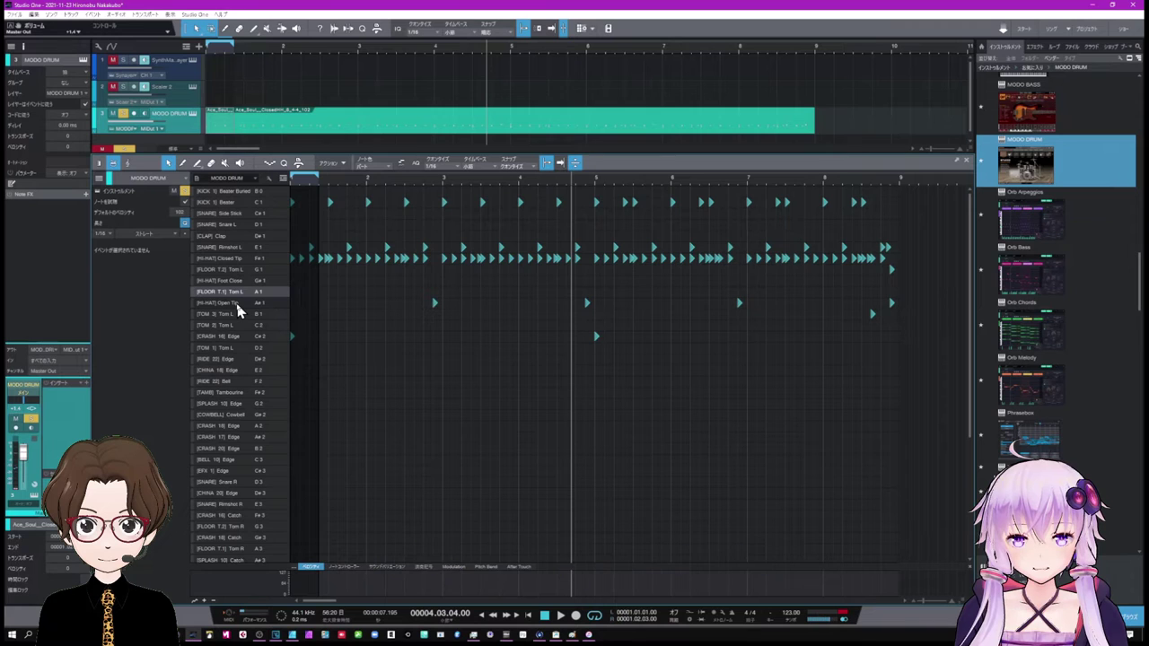
{"action": "left_click", "coordinate": [238, 307]}
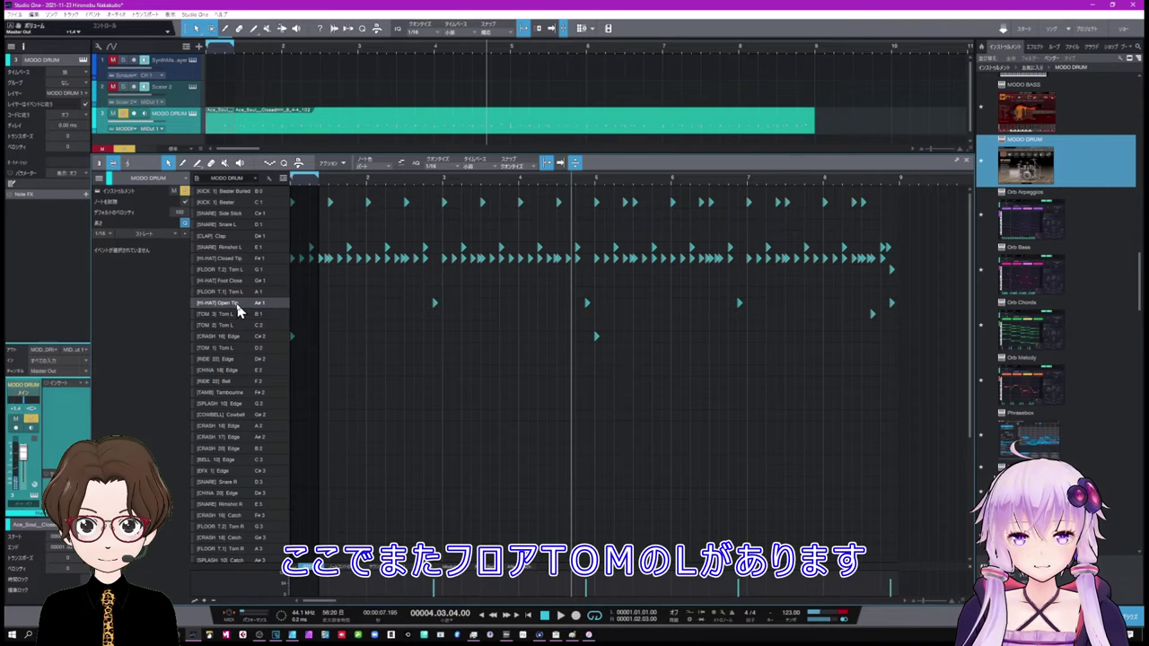
{"action": "left_click", "coordinate": [236, 323]}
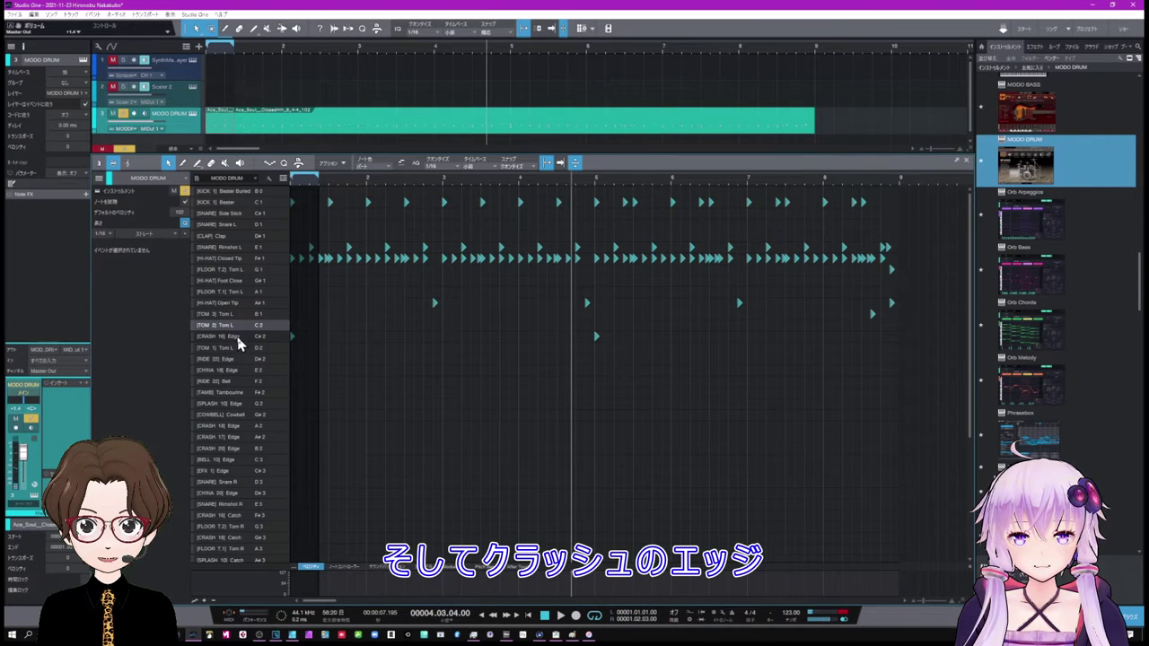
{"action": "left_click", "coordinate": [236, 336]}
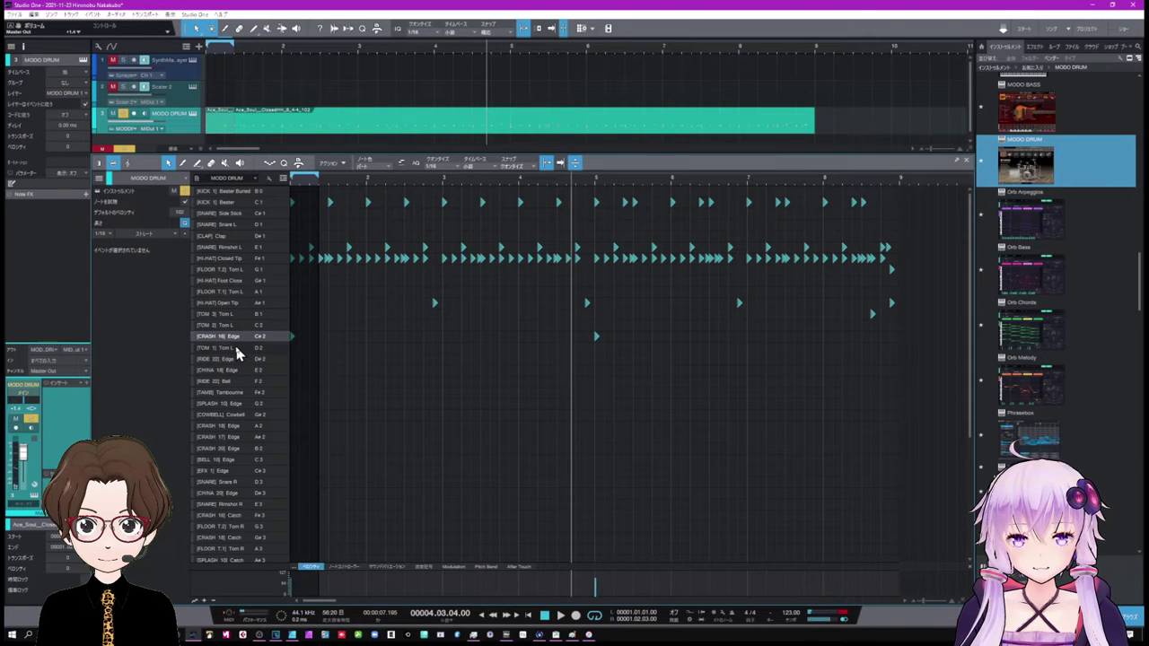
{"action": "left_click", "coordinate": [236, 347]}
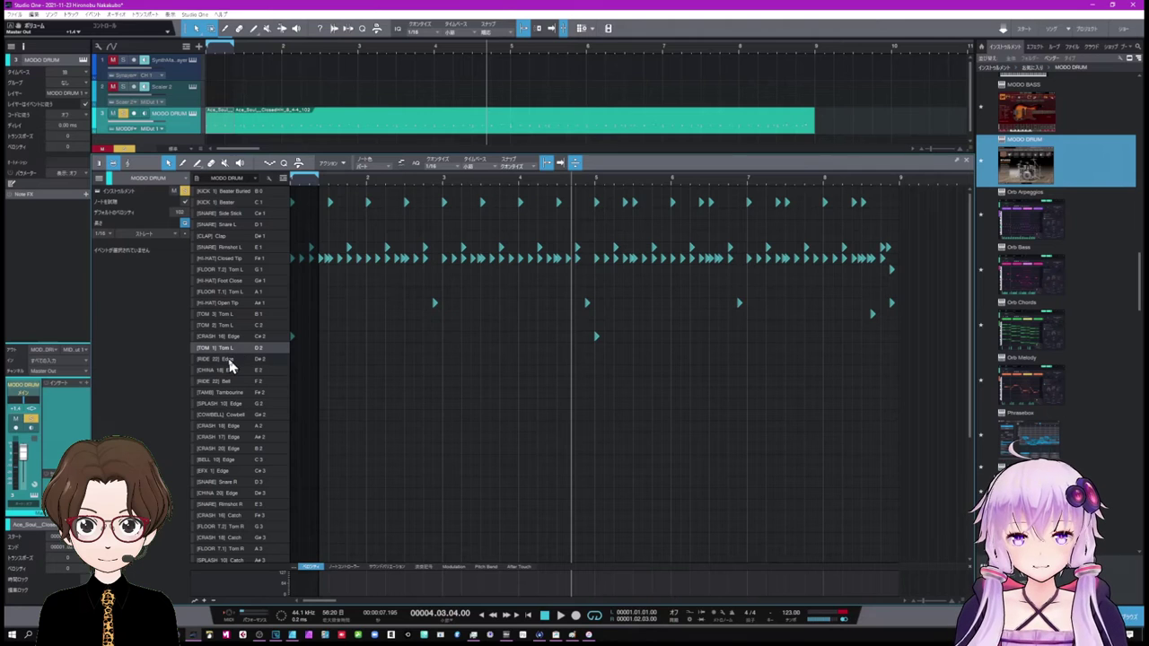
Audition Ride 22 Edge, China 18 Edge, Ride 22 Bell, Tambourine, Splash 10 Edge and Cowbell in the drum map.
{"action": "left_click", "coordinate": [230, 360]}
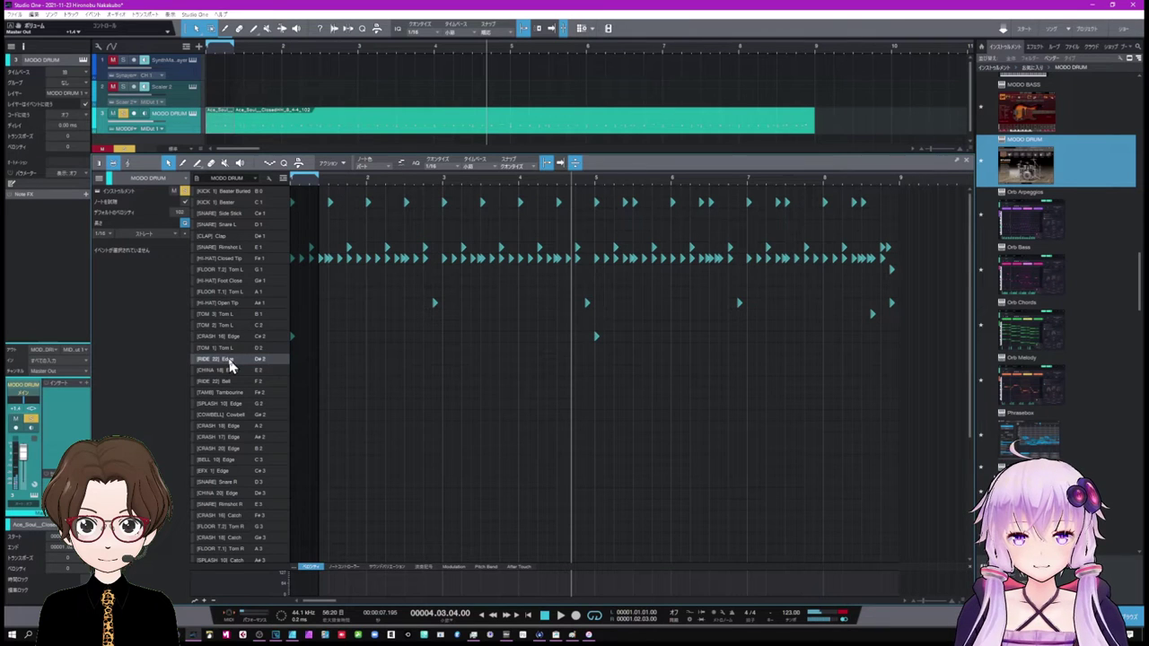
{"action": "left_click", "coordinate": [228, 371]}
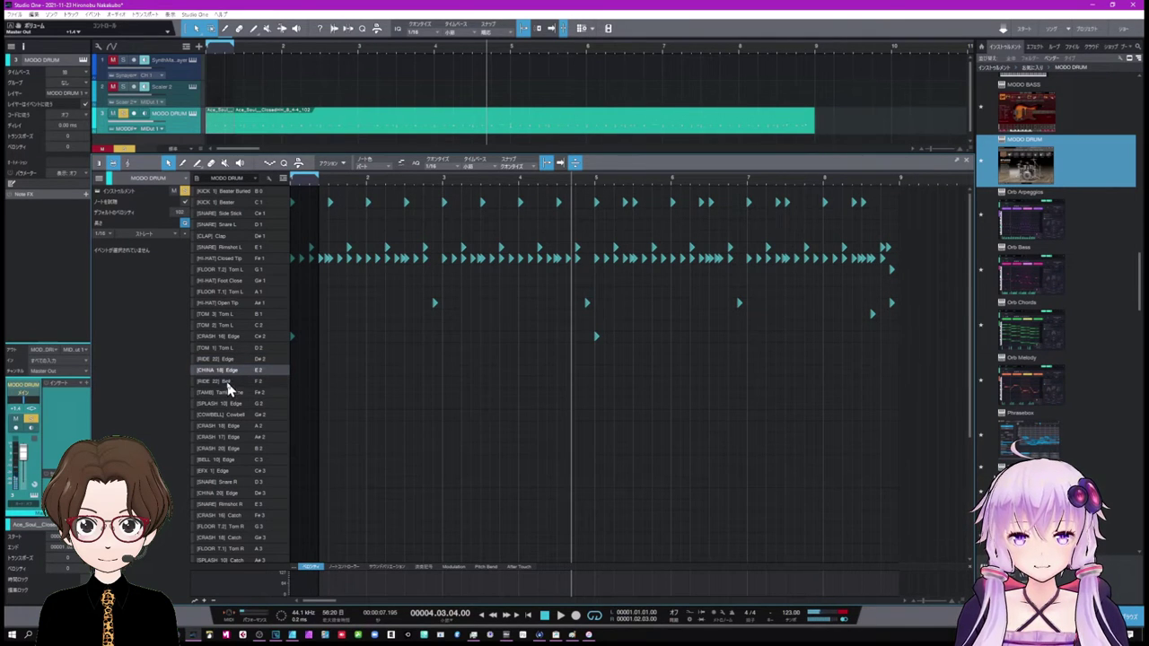
{"action": "left_click", "coordinate": [228, 383]}
{"action": "left_click", "coordinate": [229, 395]}
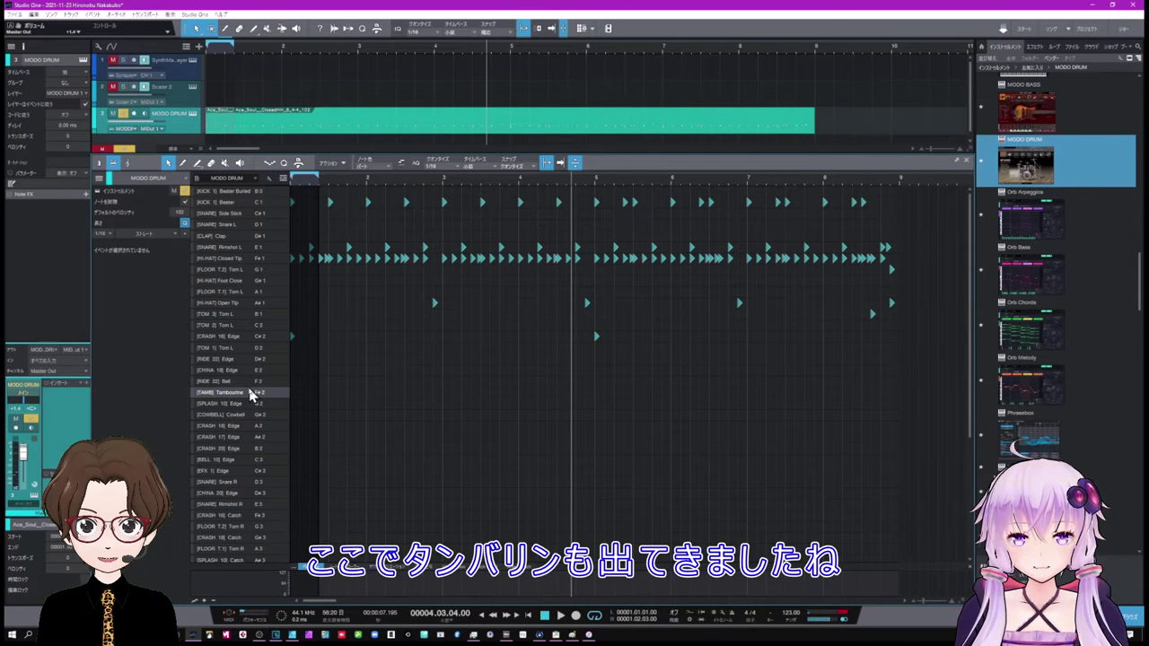
{"action": "left_click", "coordinate": [232, 405]}
{"action": "left_click", "coordinate": [235, 416]}
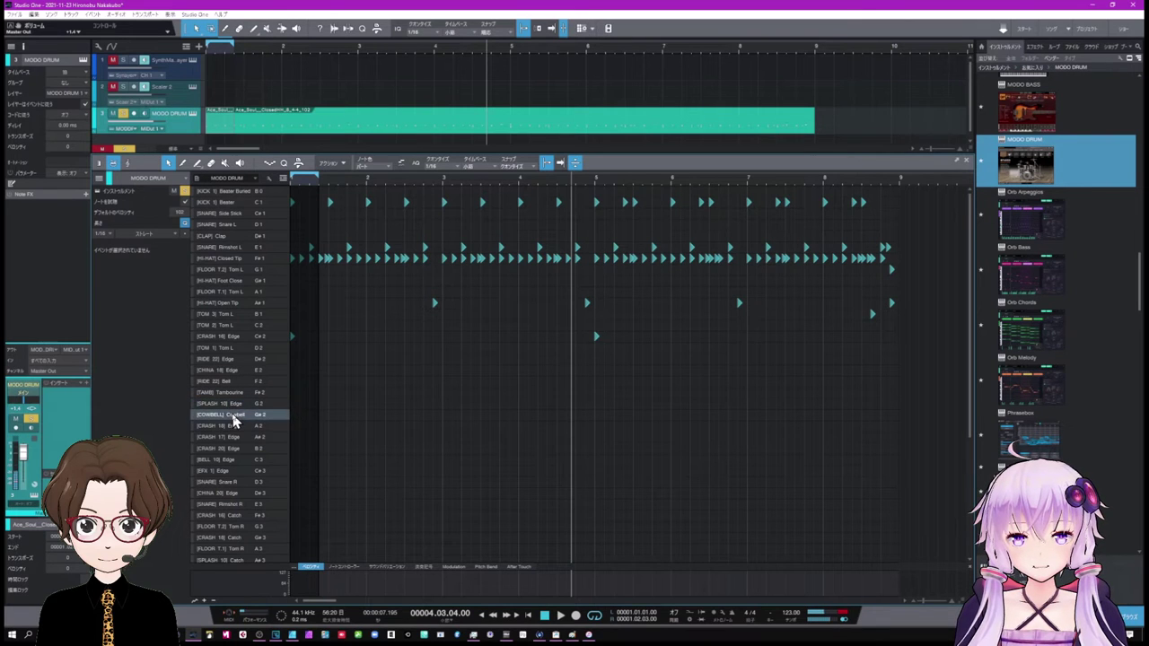
Audition the Edge sounds of Crash 18, Crash 17, Crash 20, Bell 10 and EFX 1 in the drum map.
{"action": "left_click", "coordinate": [229, 427]}
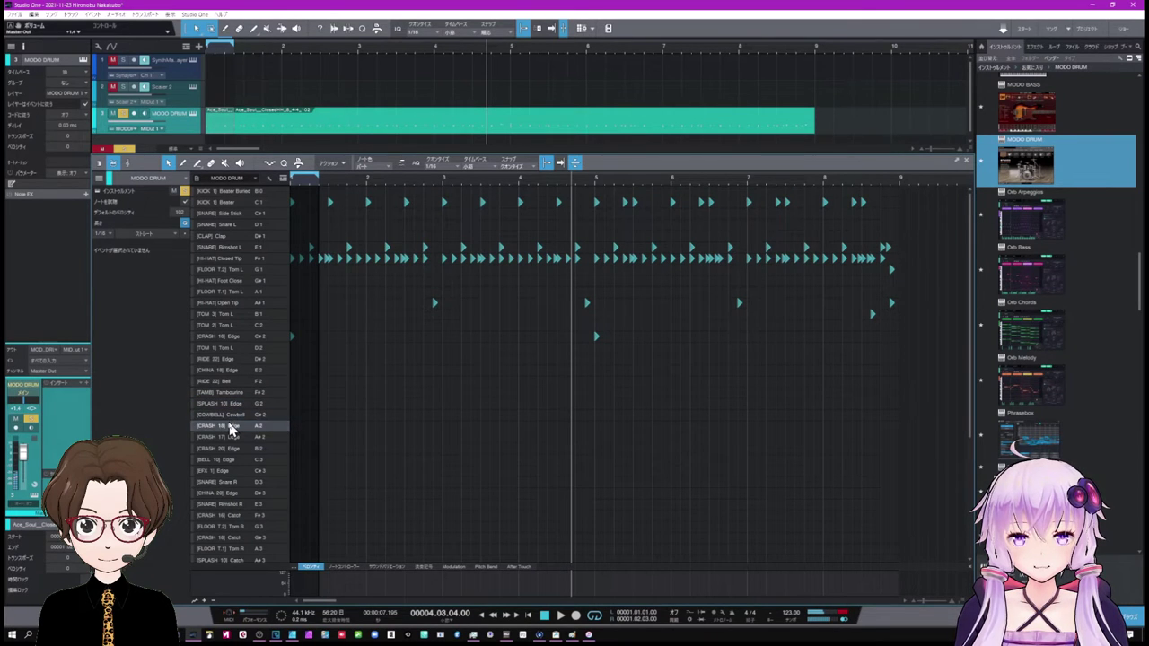
{"action": "left_click", "coordinate": [232, 438]}
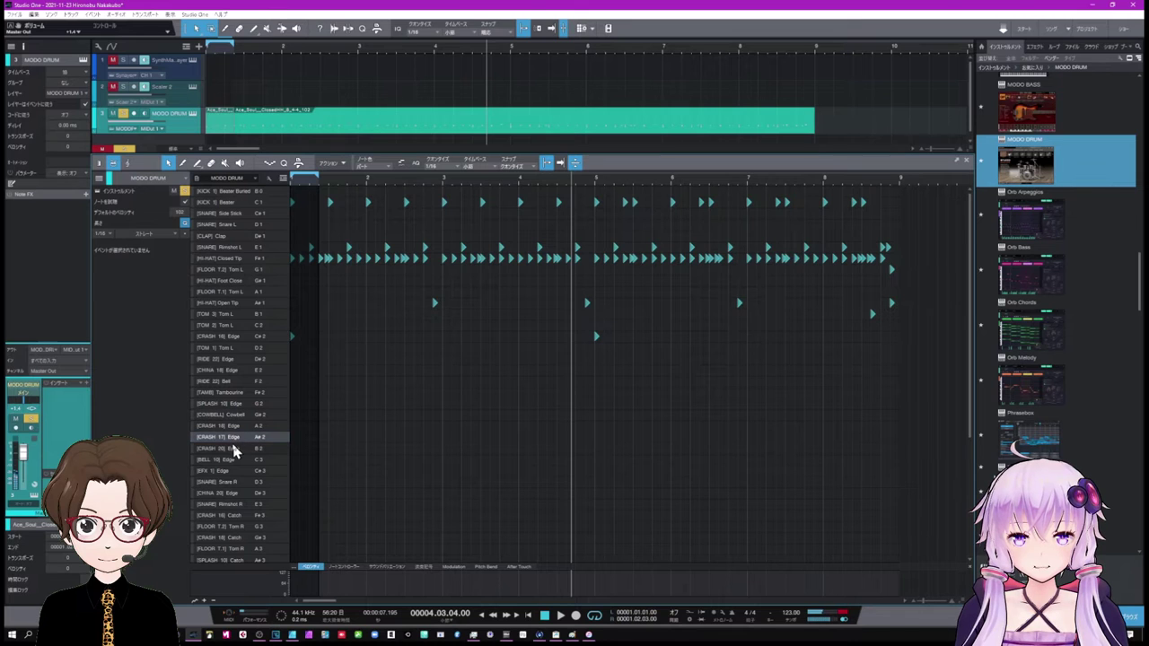
{"action": "left_click", "coordinate": [234, 449]}
{"action": "left_click", "coordinate": [229, 461]}
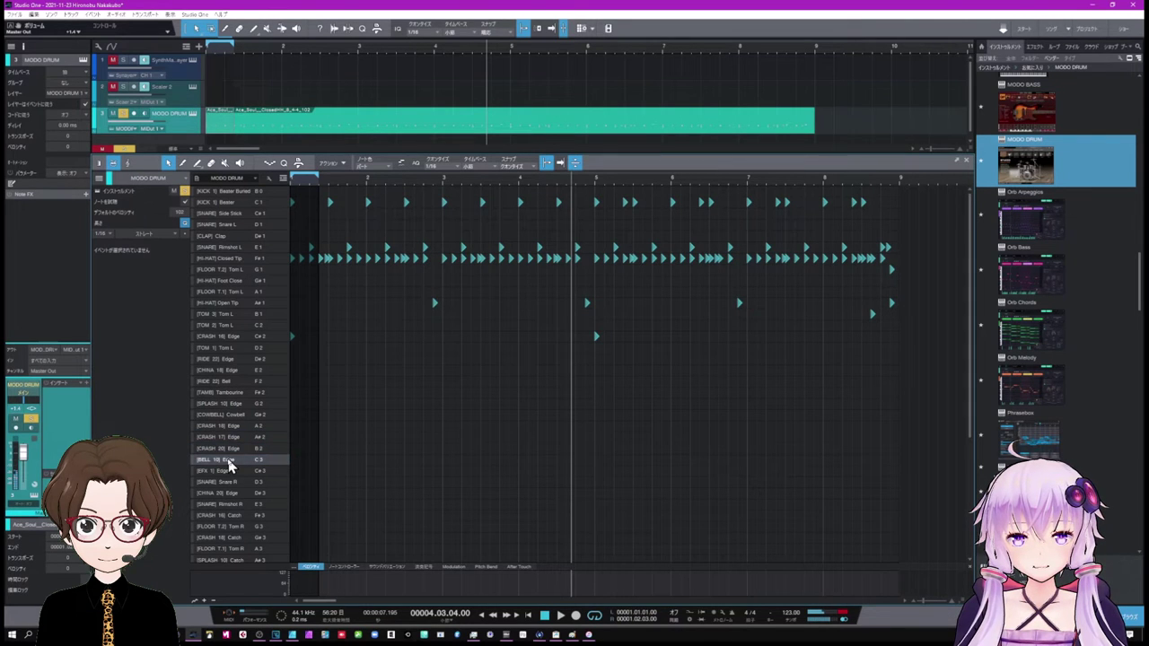
{"action": "left_click", "coordinate": [226, 472]}
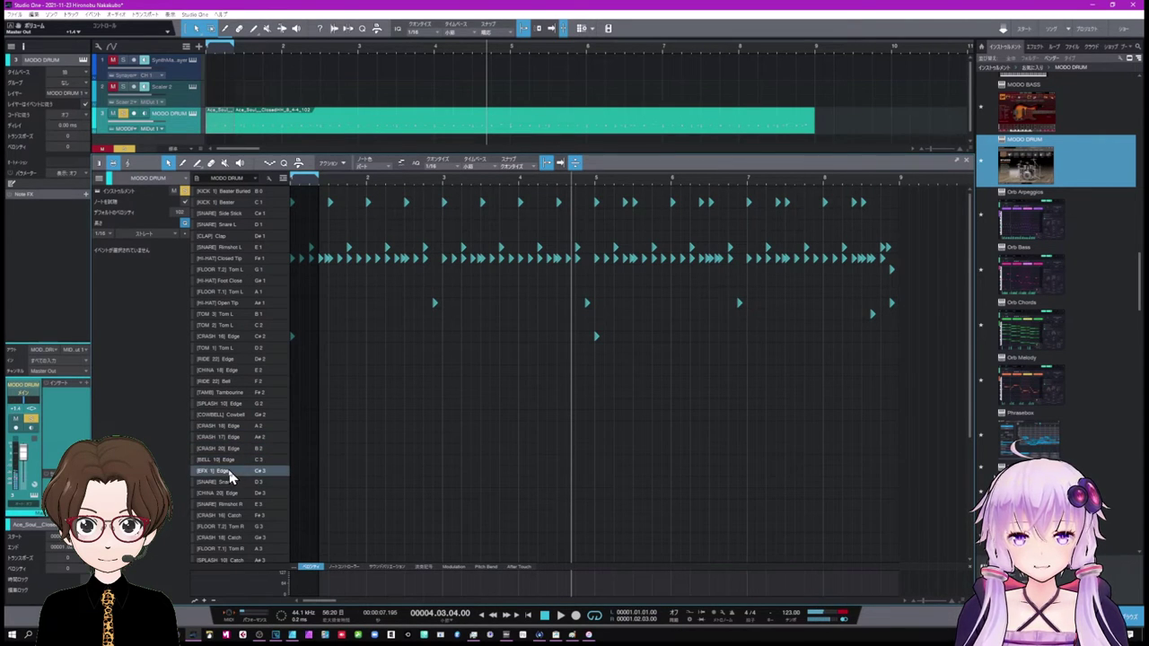
Audition Snare R, China 20 Edge, Snare Rimshot R and Crash 16 Catch further down the drum map.
{"action": "scroll", "coordinate": [238, 462], "scroll_direction": "down", "scroll_amount": 5}
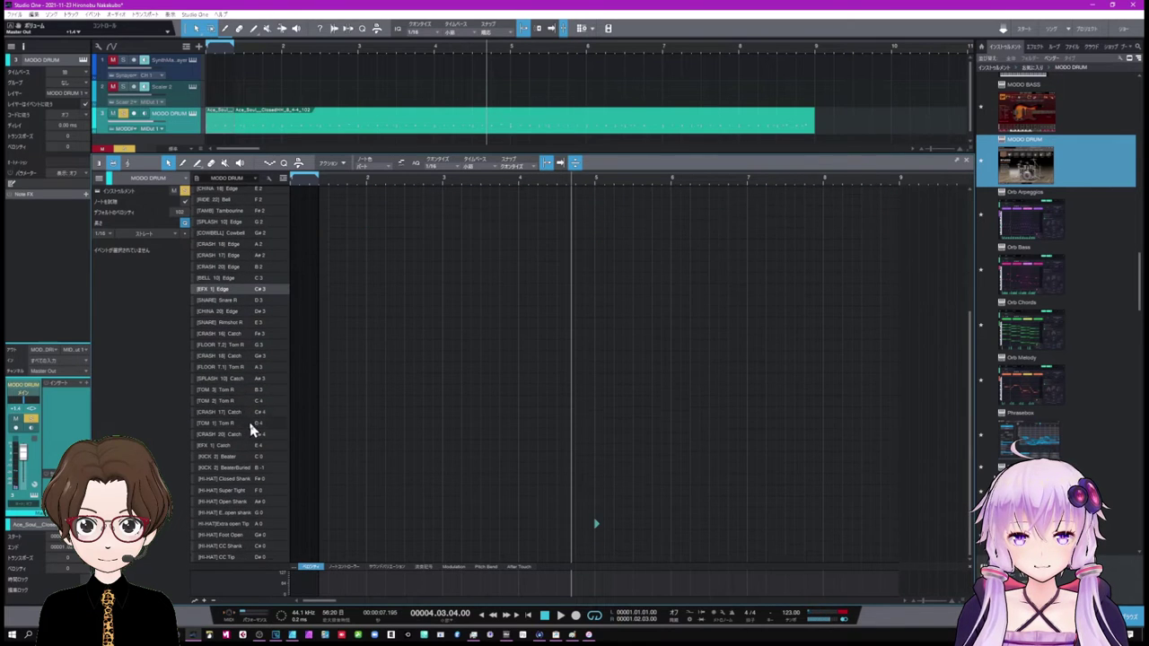
{"action": "left_click", "coordinate": [229, 304]}
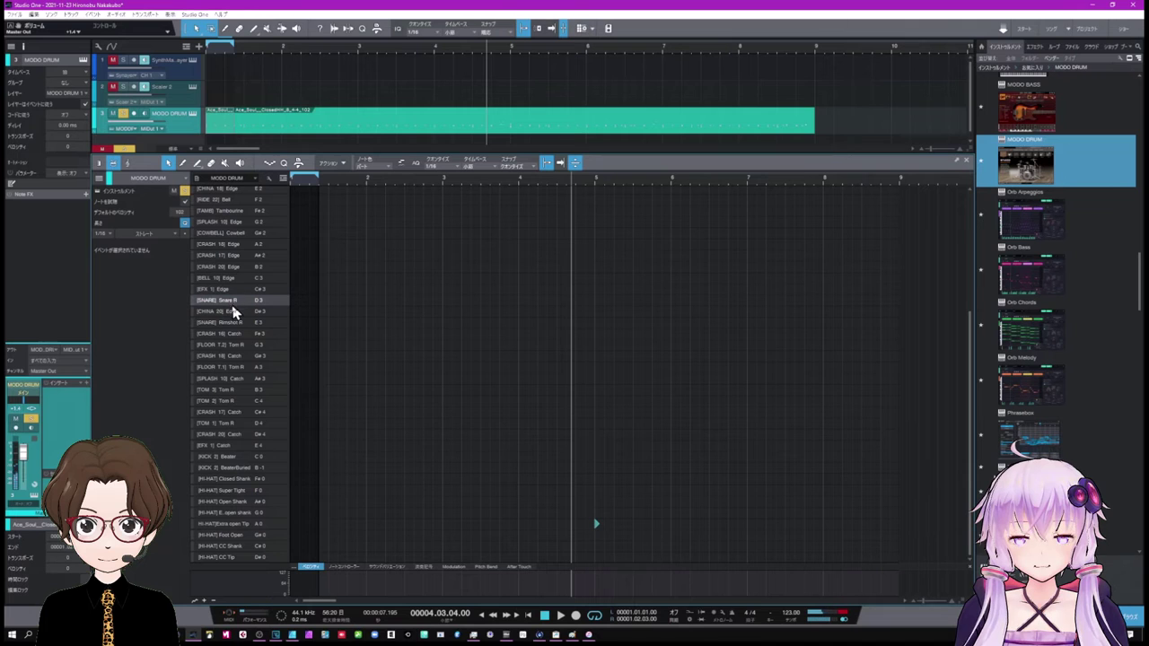
{"action": "left_click", "coordinate": [232, 312]}
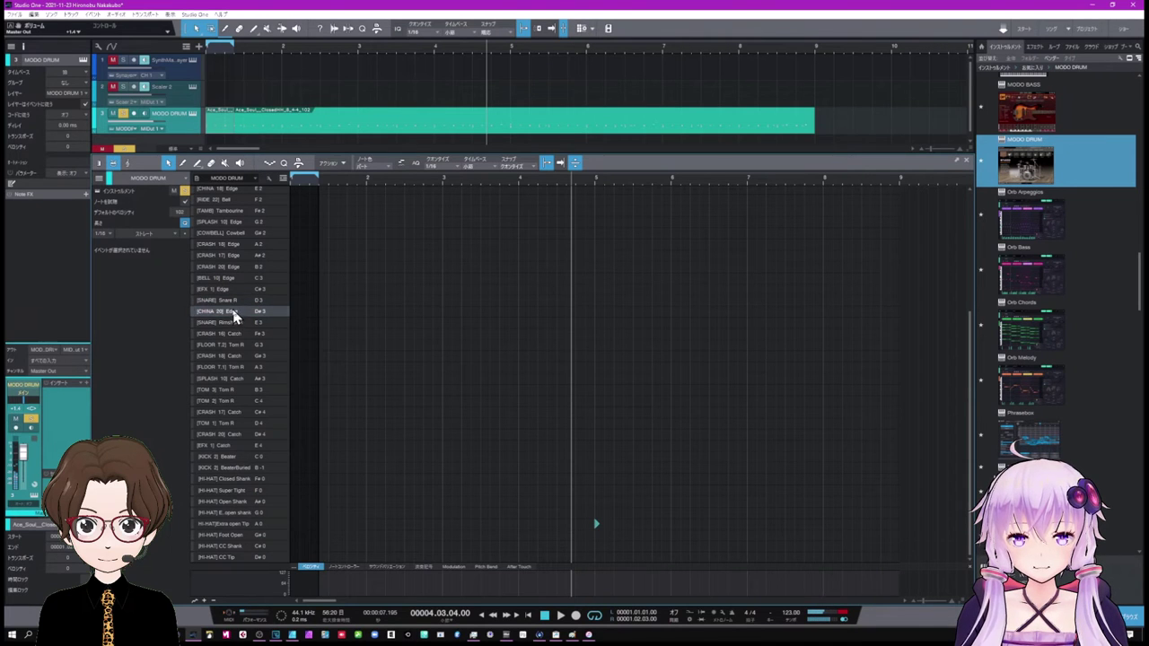
{"action": "left_click", "coordinate": [237, 323]}
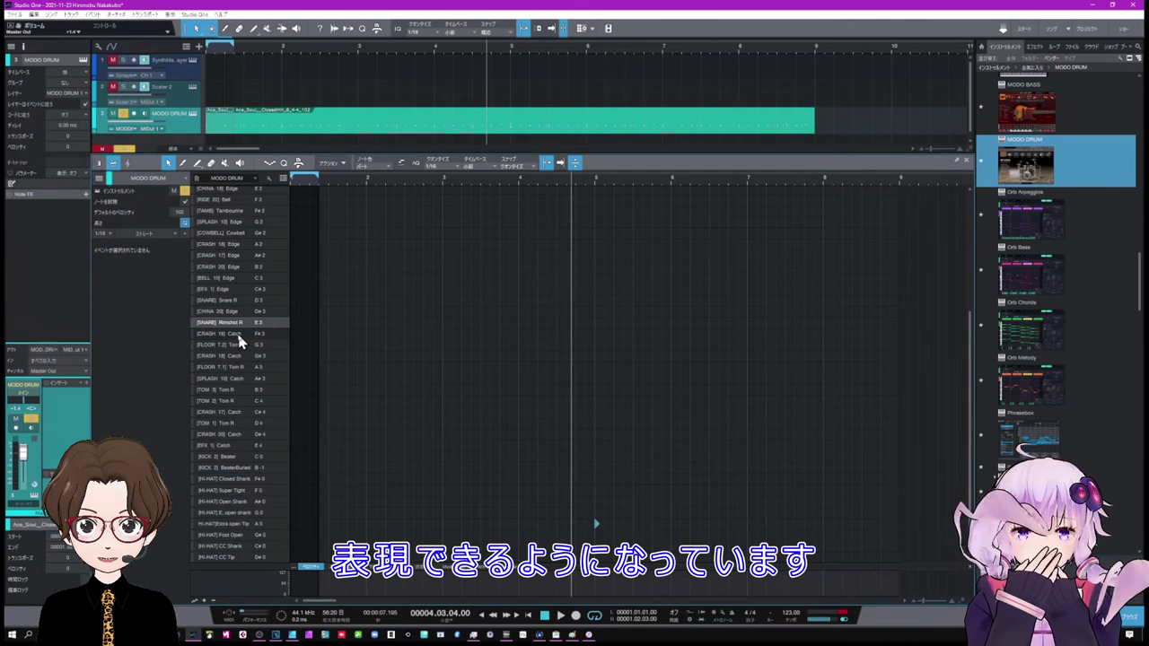
{"action": "left_click", "coordinate": [239, 335]}
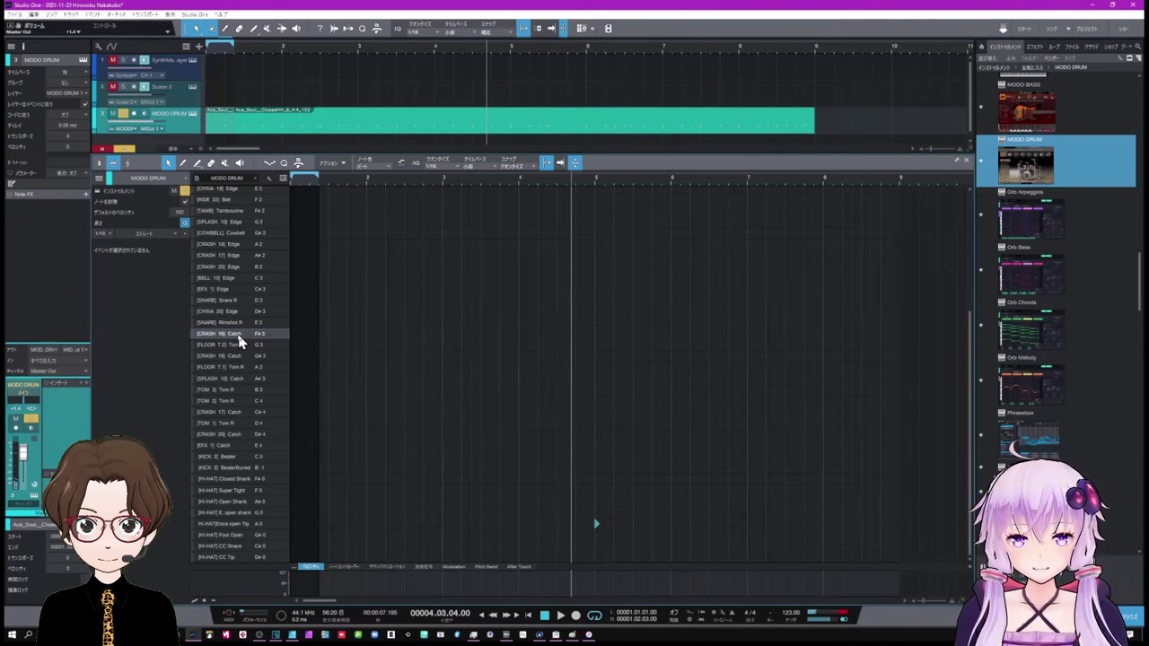
Audition Floor T.2 Tom R, Crash 18 Catch, Floor T.1 Tom R, Splash 10 Catch and Tom 3 Tom R.
{"action": "left_click", "coordinate": [237, 344]}
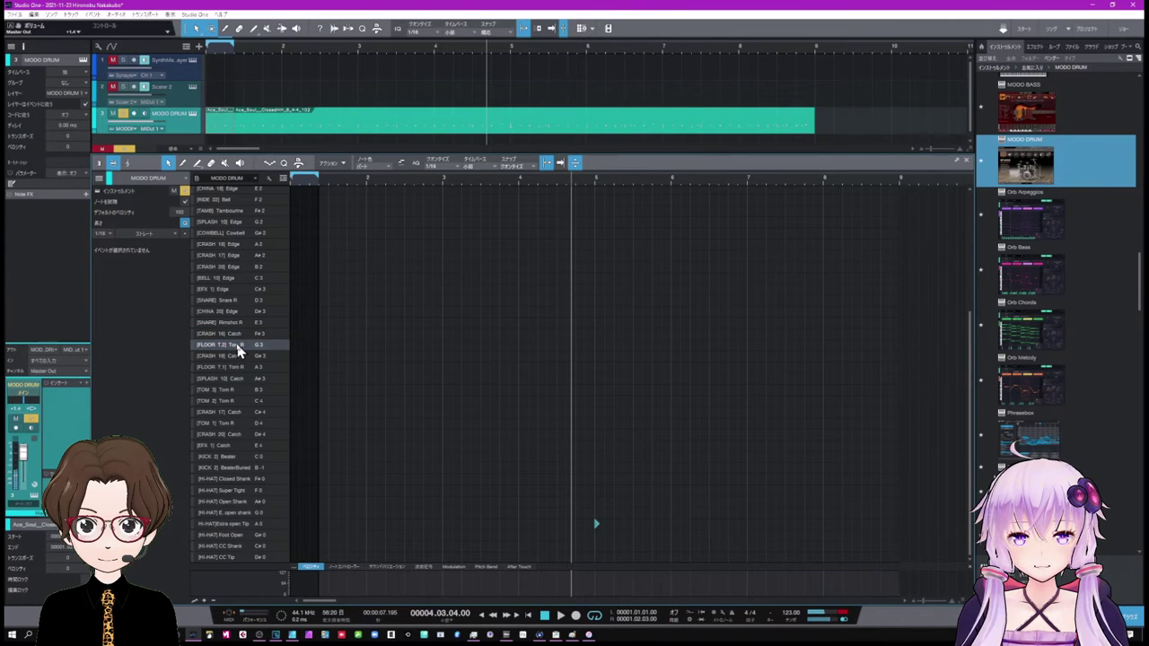
{"action": "left_click", "coordinate": [236, 357]}
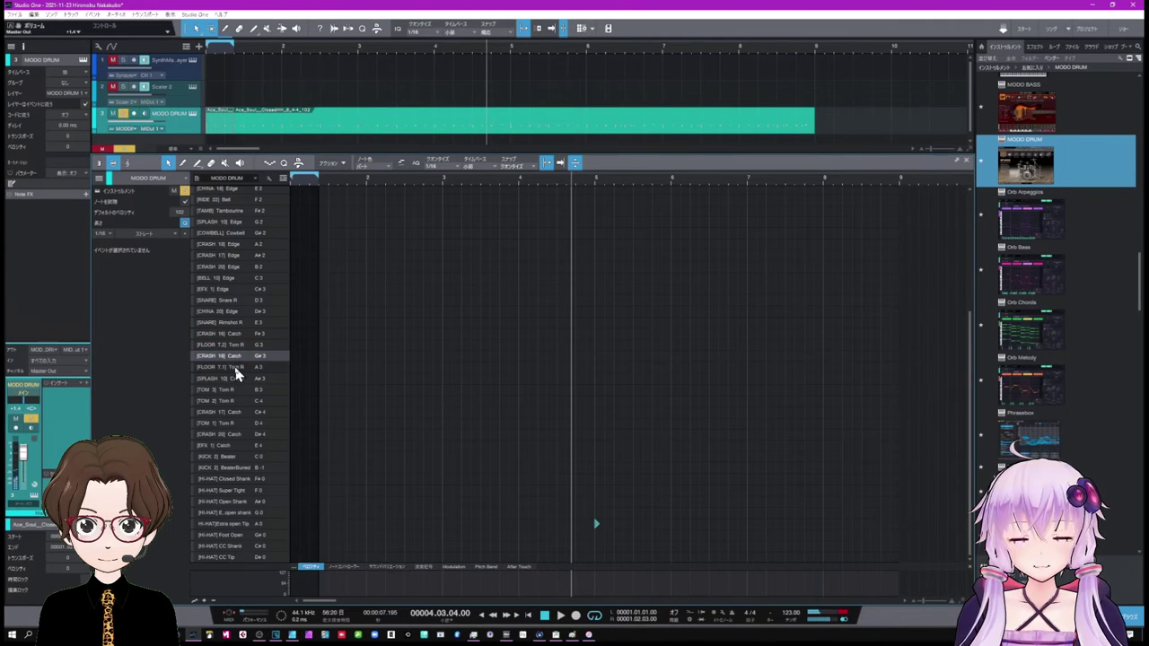
{"action": "left_click", "coordinate": [237, 368]}
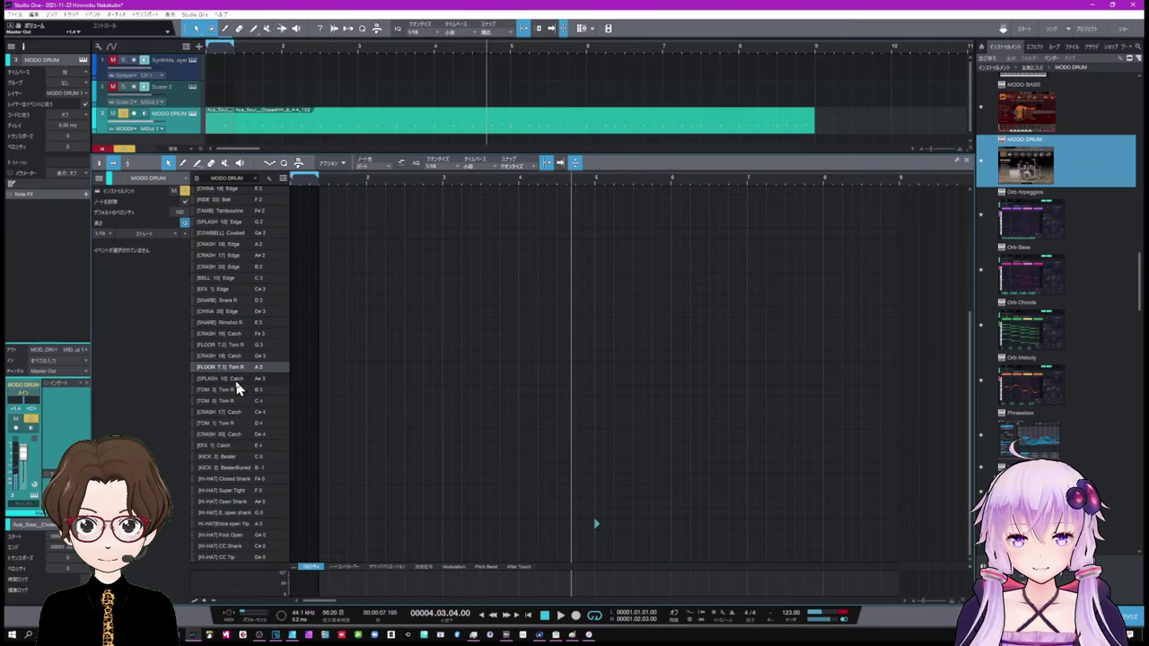
{"action": "left_click", "coordinate": [237, 379]}
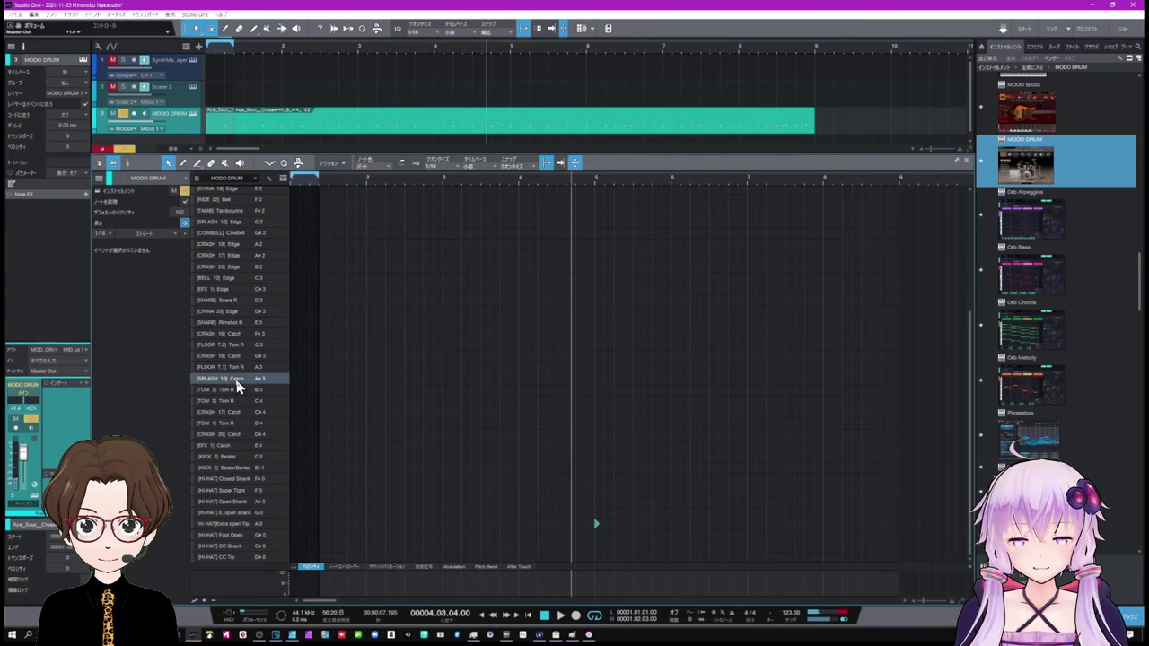
{"action": "left_click", "coordinate": [237, 391]}
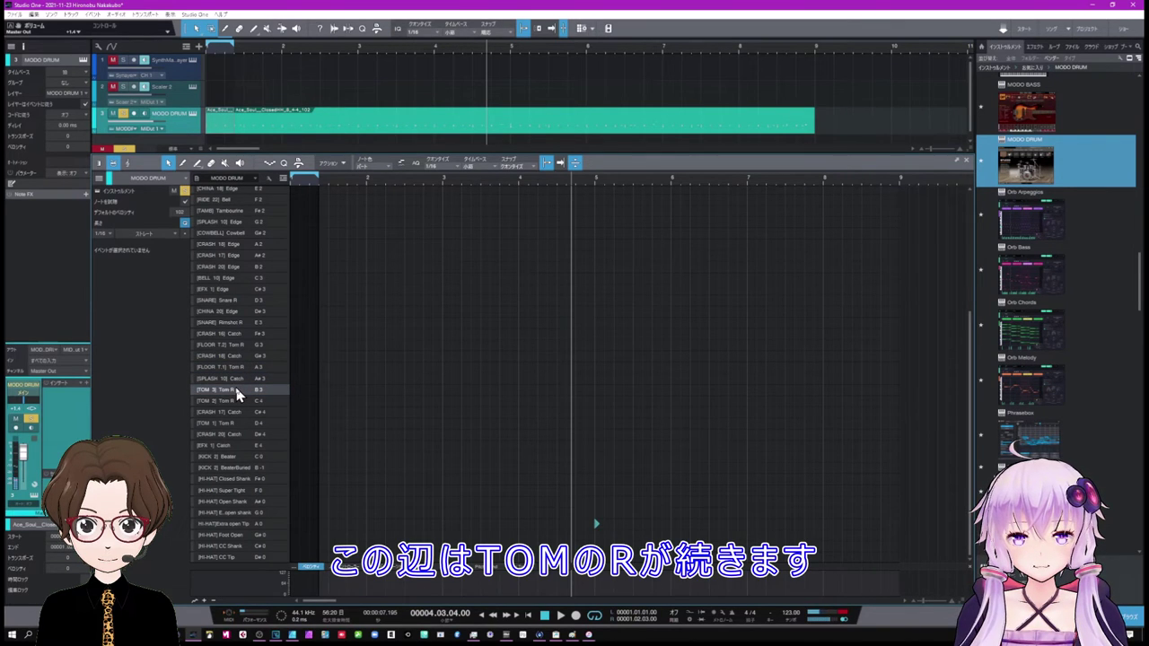
Audition Tom 2 R, Crash 17 Catch, Tom 1 R, Crash 20 Catch, EFX 1 Catch and both Kick 2 sounds.
{"action": "left_click", "coordinate": [234, 403]}
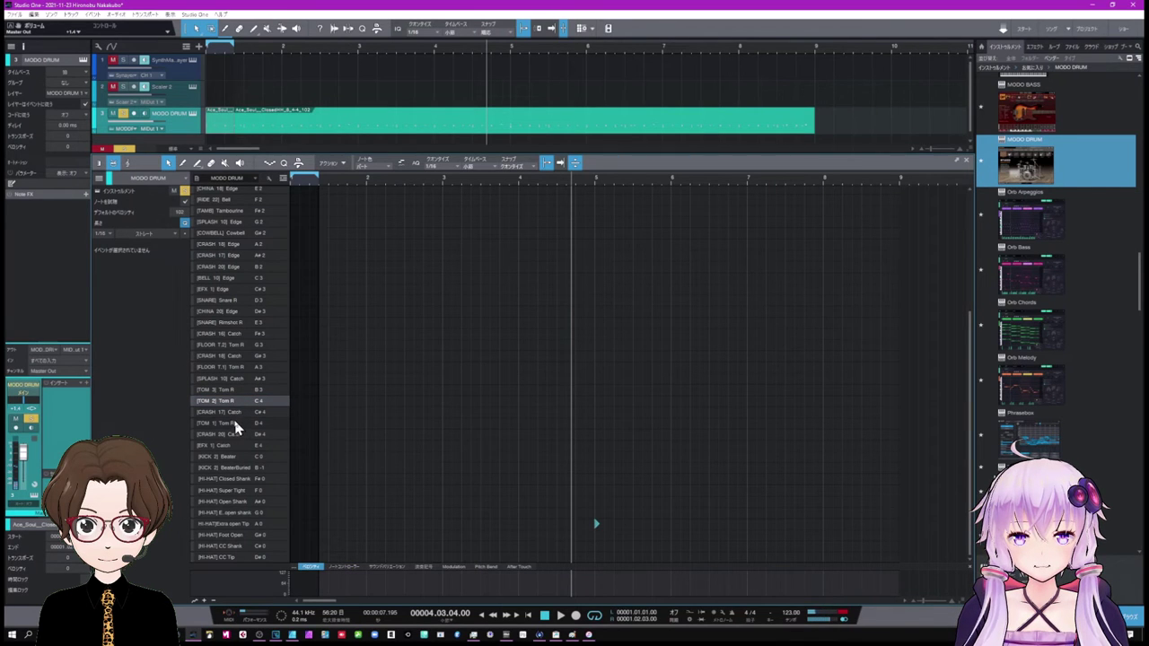
{"action": "left_click", "coordinate": [234, 414]}
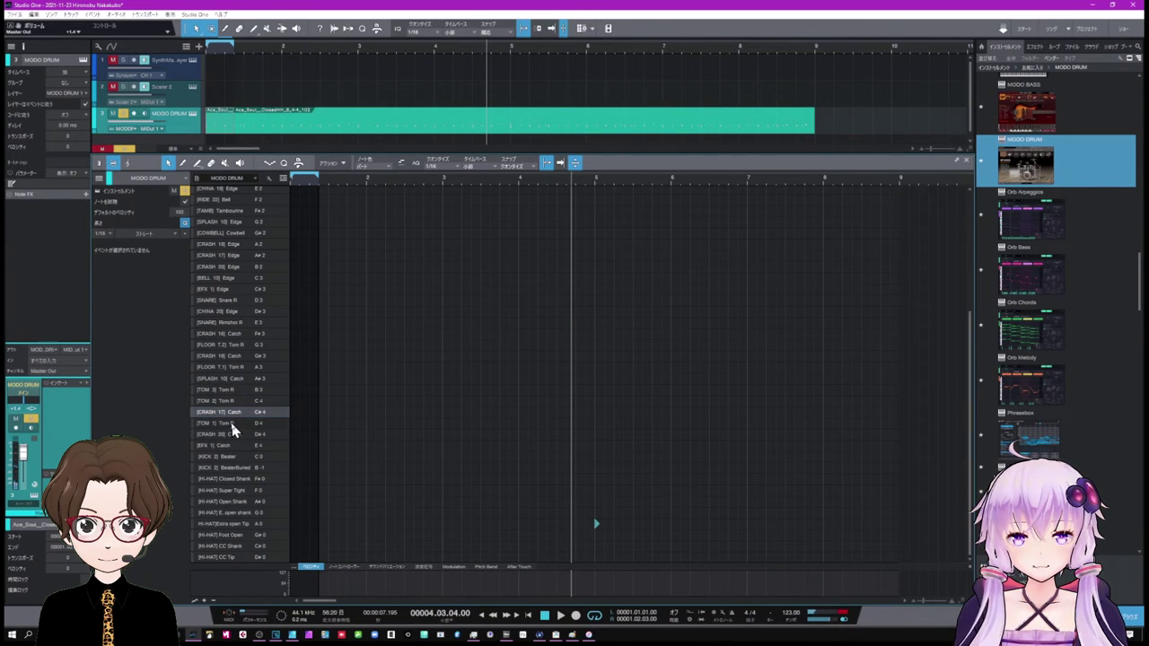
{"action": "left_click", "coordinate": [232, 423]}
{"action": "left_click", "coordinate": [232, 436]}
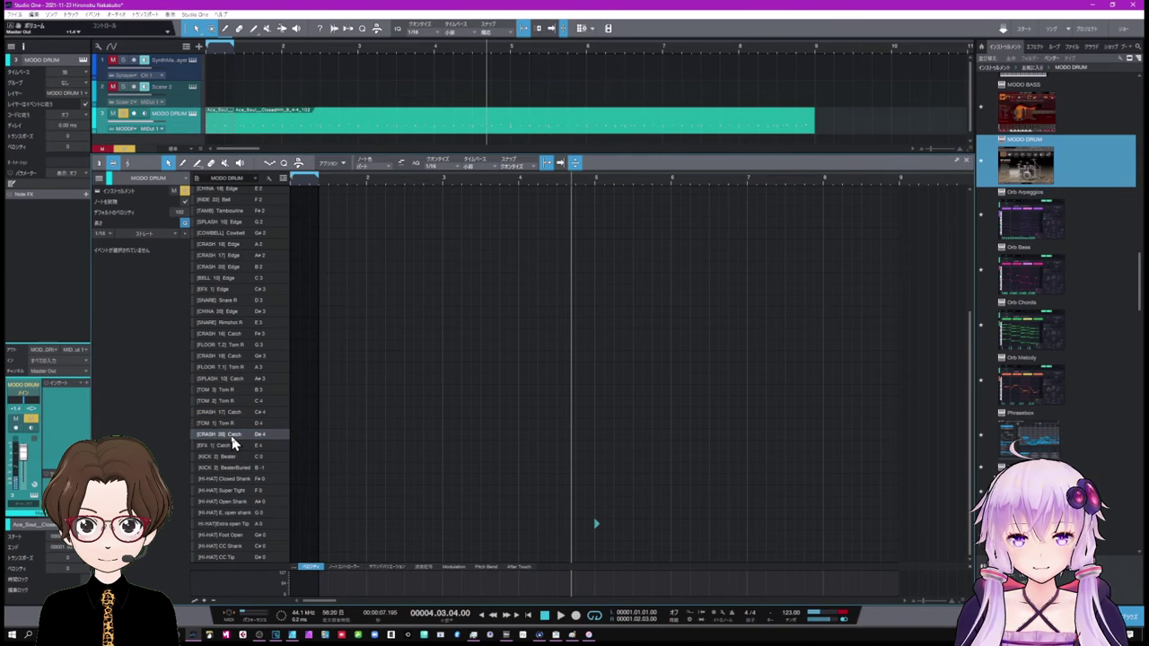
{"action": "left_click", "coordinate": [229, 446]}
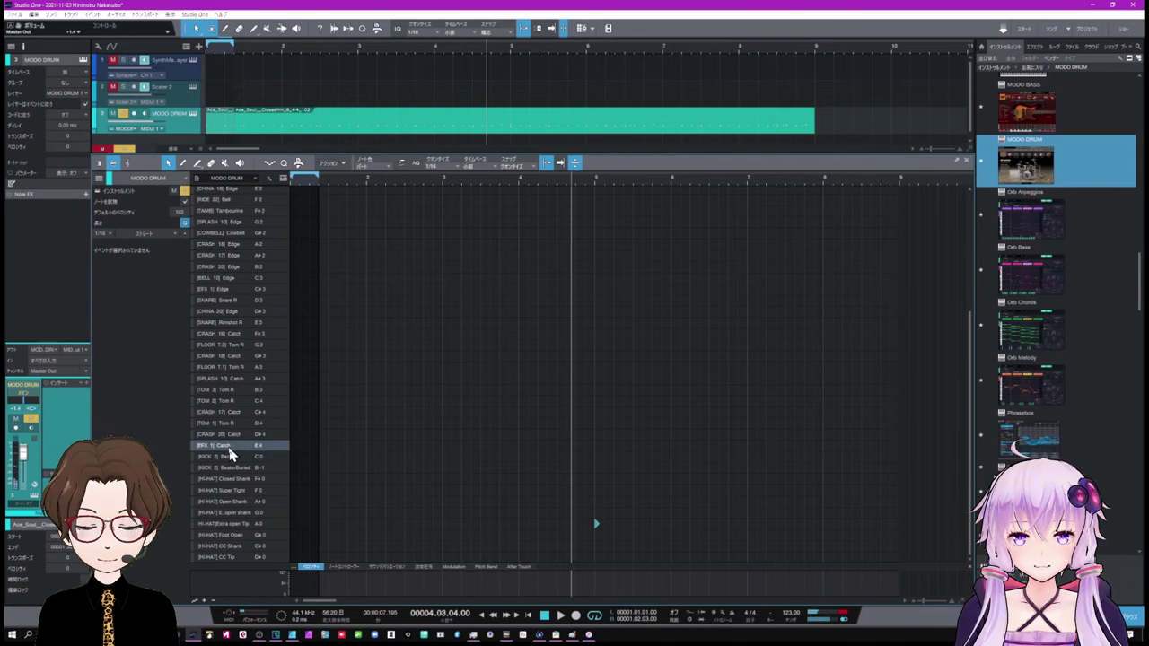
{"action": "left_click", "coordinate": [230, 457]}
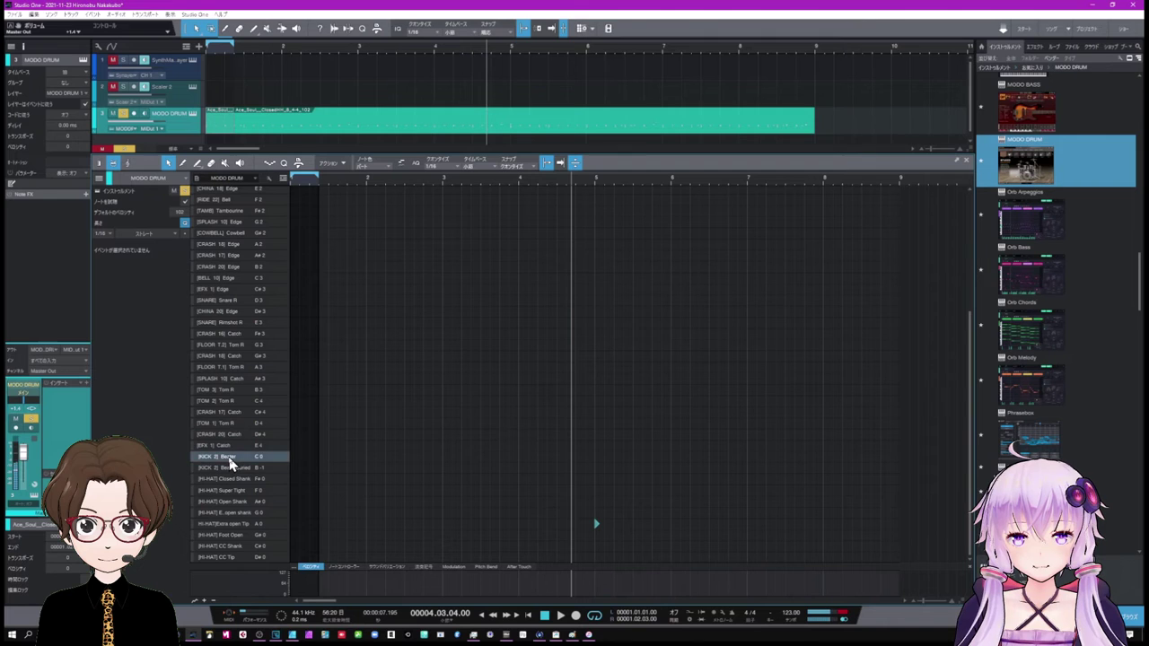
{"action": "left_click", "coordinate": [230, 468]}
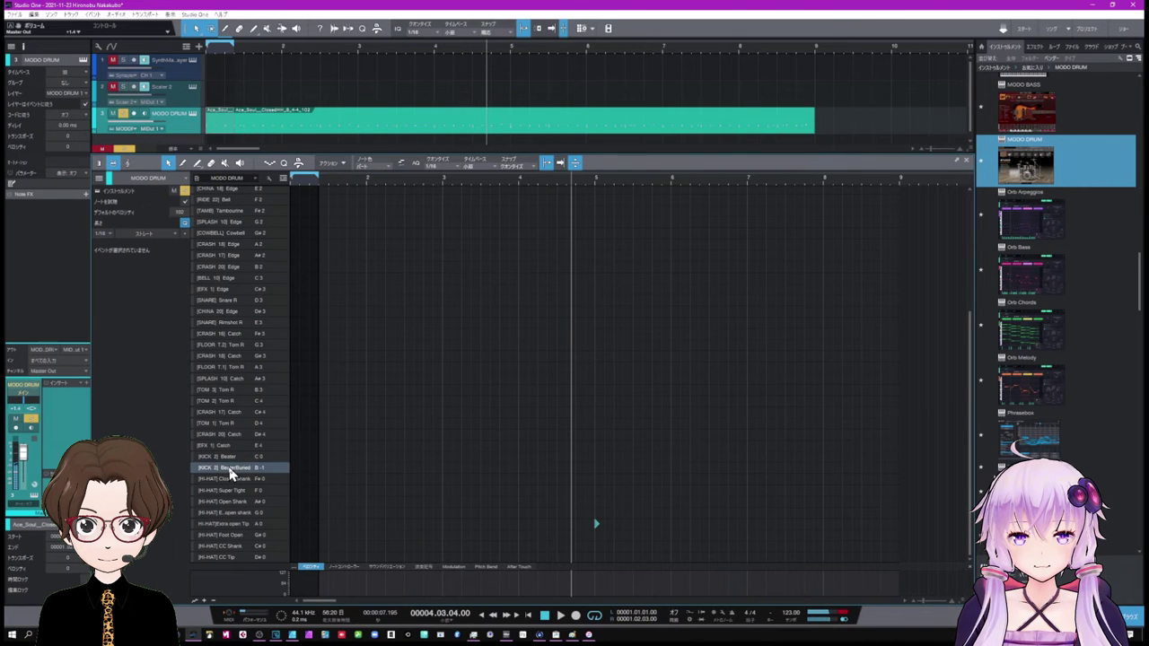
Audition the remaining Hi-Hat sounds from Closed Shank and Super Tight through the open variations to CC Shank and CC Tip.
{"action": "left_click", "coordinate": [229, 479]}
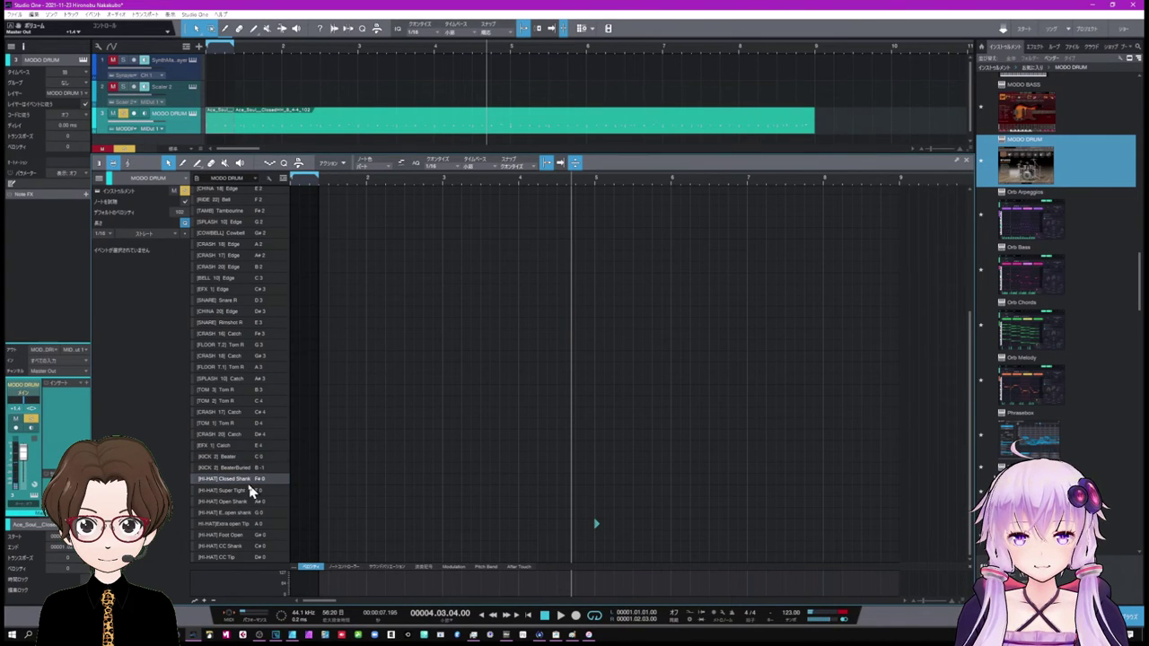
{"action": "left_click", "coordinate": [241, 491]}
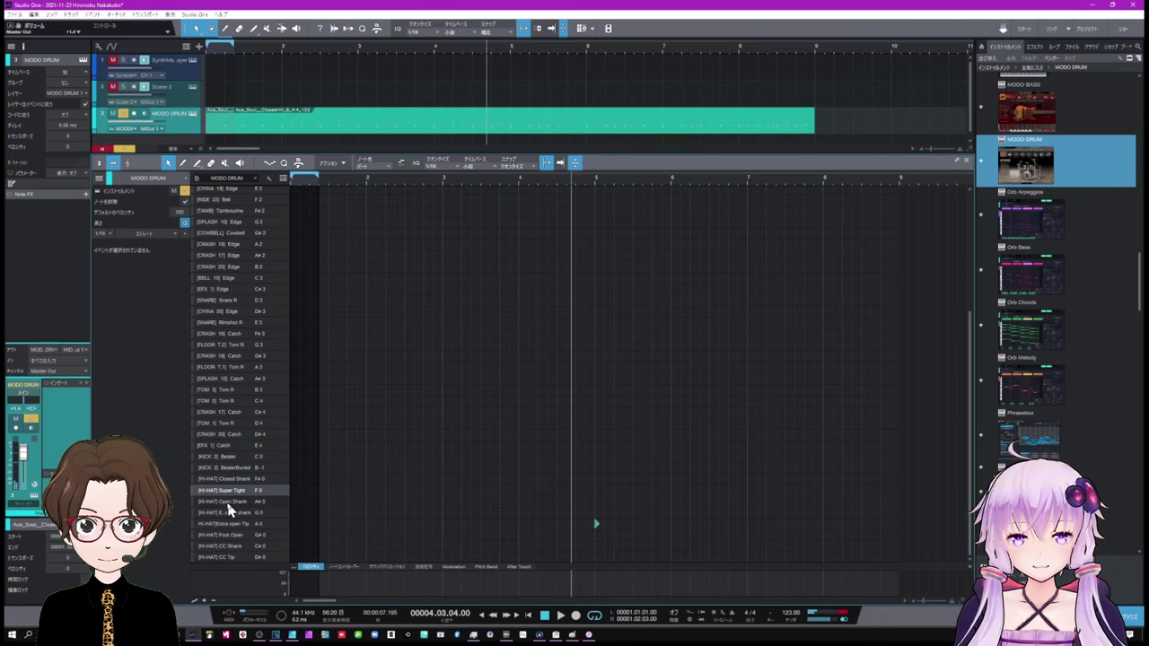
{"action": "left_click", "coordinate": [232, 504]}
{"action": "left_click", "coordinate": [230, 513]}
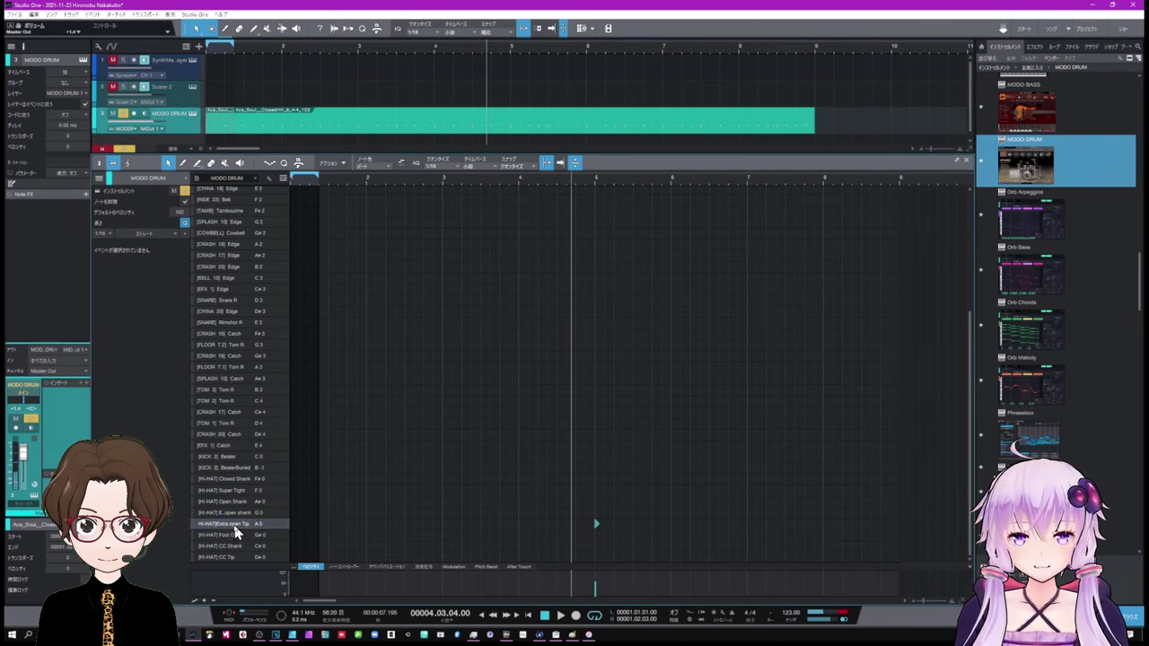
{"action": "left_click", "coordinate": [234, 536]}
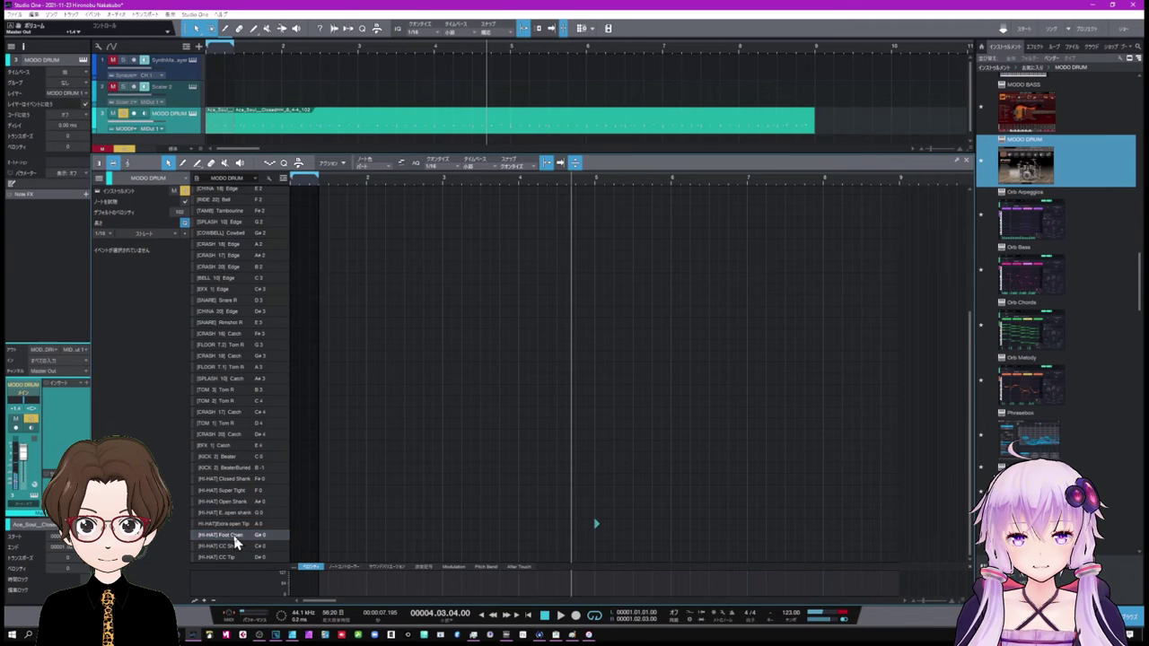
{"action": "left_click", "coordinate": [230, 547]}
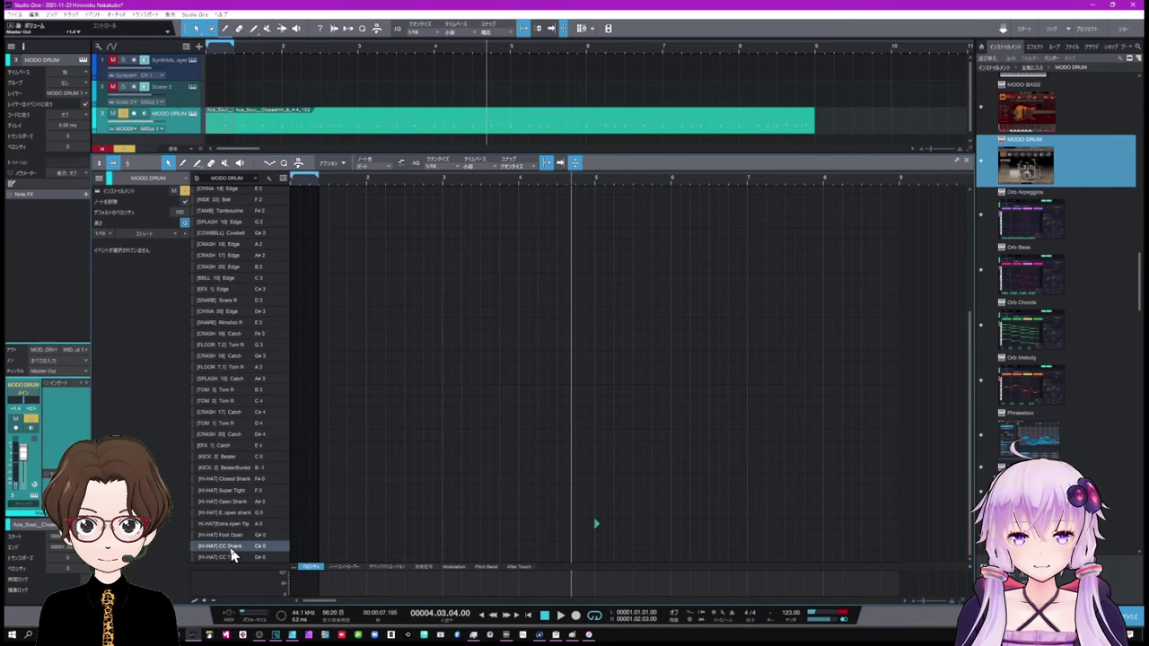
{"action": "left_click", "coordinate": [231, 556]}
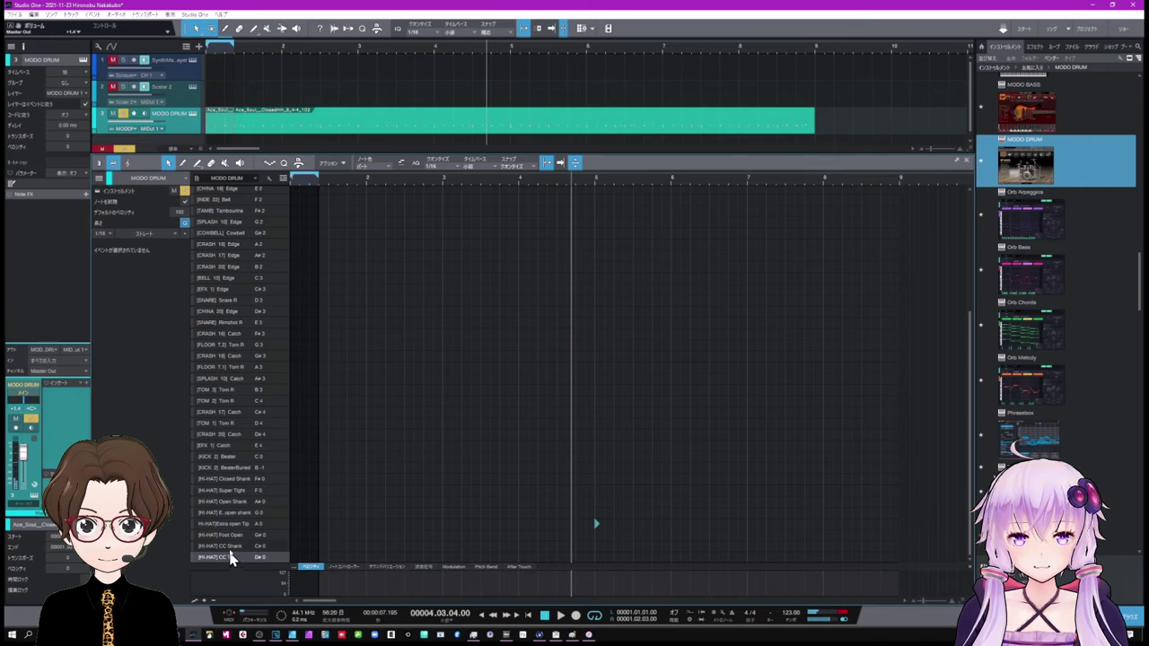
Return towards the start of the drum map and show Tom 2's note assignments in MODO DRUM's mapping view.
{"action": "scroll", "coordinate": [303, 449], "scroll_direction": "up", "scroll_amount": 2}
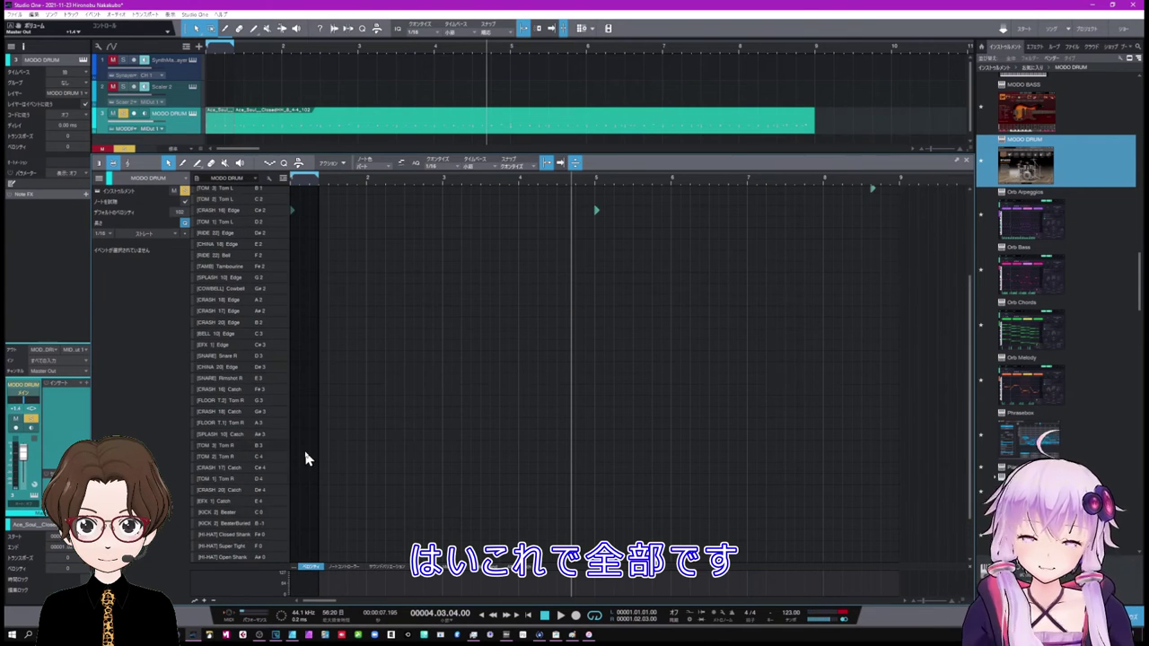
{"action": "scroll", "coordinate": [305, 456], "scroll_direction": "up", "scroll_amount": 2}
{"action": "scroll", "coordinate": [305, 455], "scroll_direction": "up", "scroll_amount": 2}
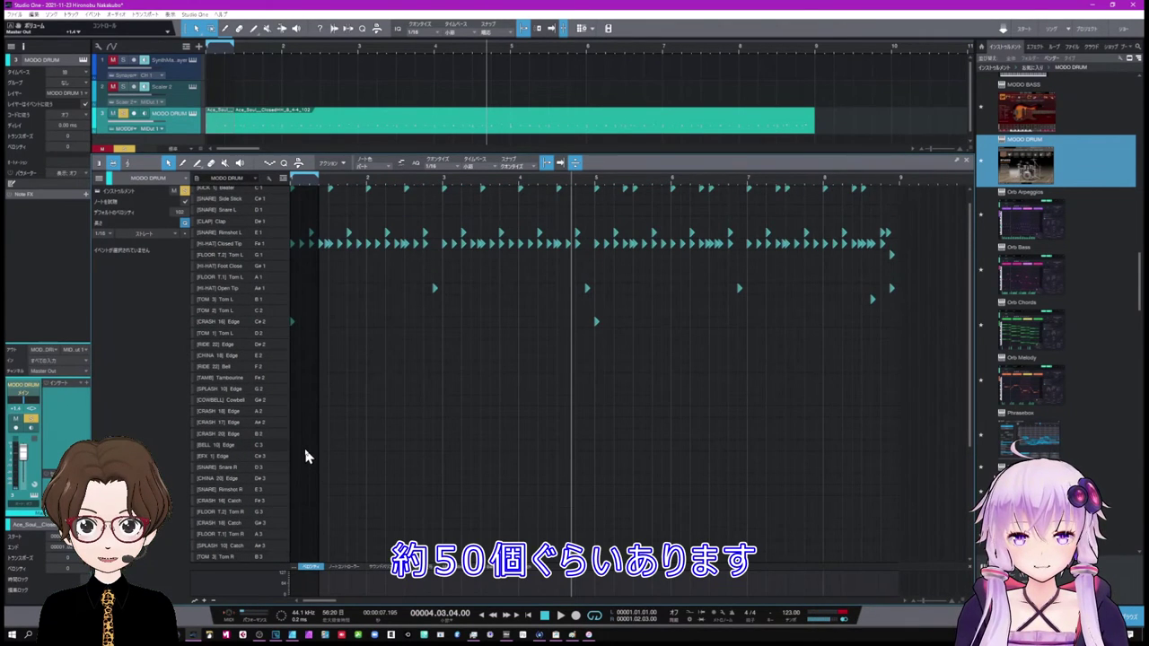
{"action": "scroll", "coordinate": [305, 456], "scroll_direction": "up", "scroll_amount": 1}
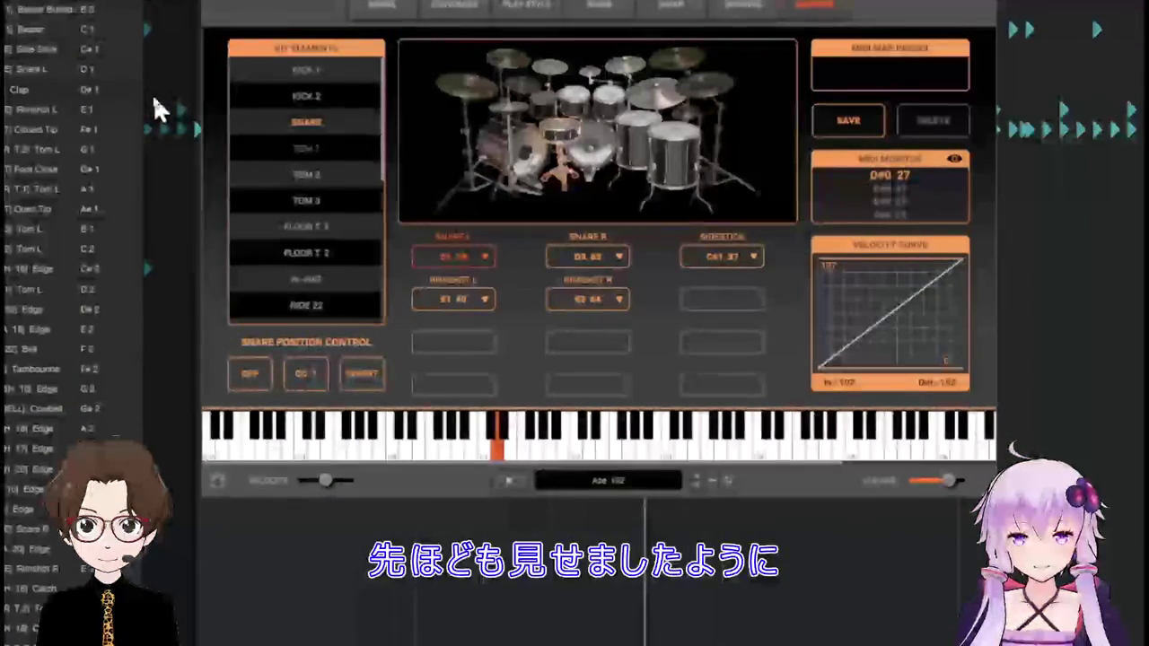
{"action": "left_click", "coordinate": [317, 173]}
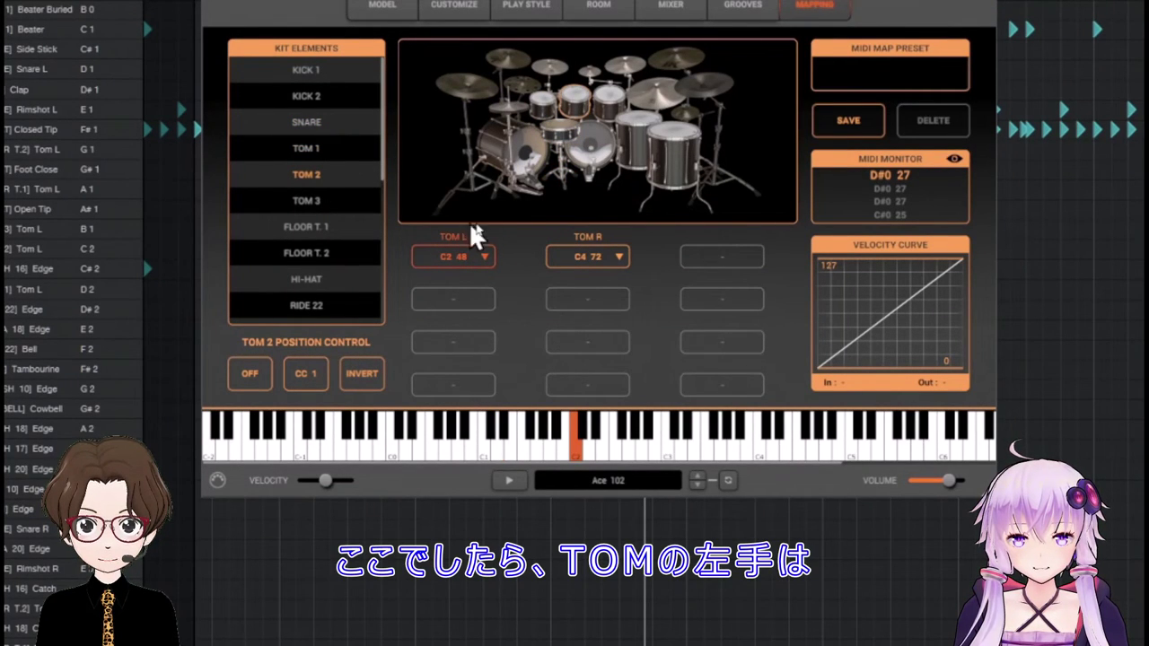